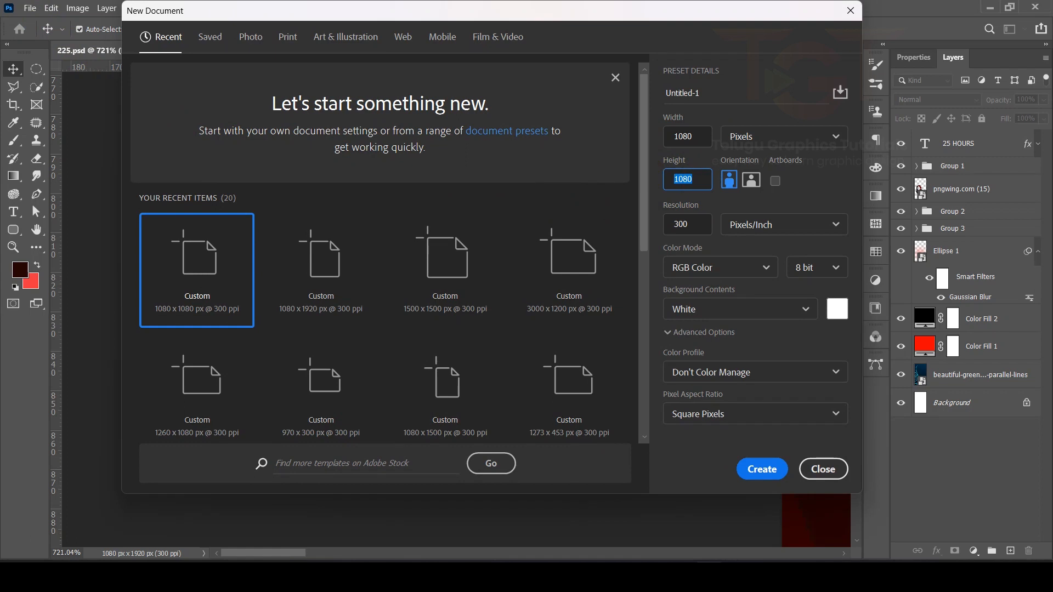
Create a 1080 x 1920 px document at 300 ppi, then place the BG image and scale it to about 23% to cover the canvas
key(Tab)
click(770, 472)
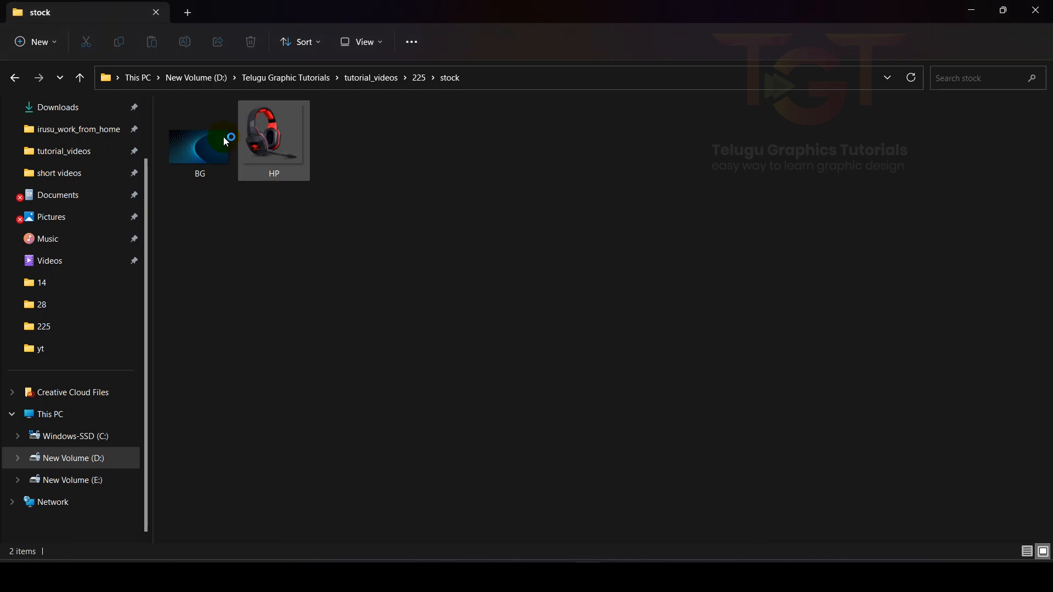
click(224, 141)
drag(336, 195, 499, 305)
drag(554, 253, 779, 125)
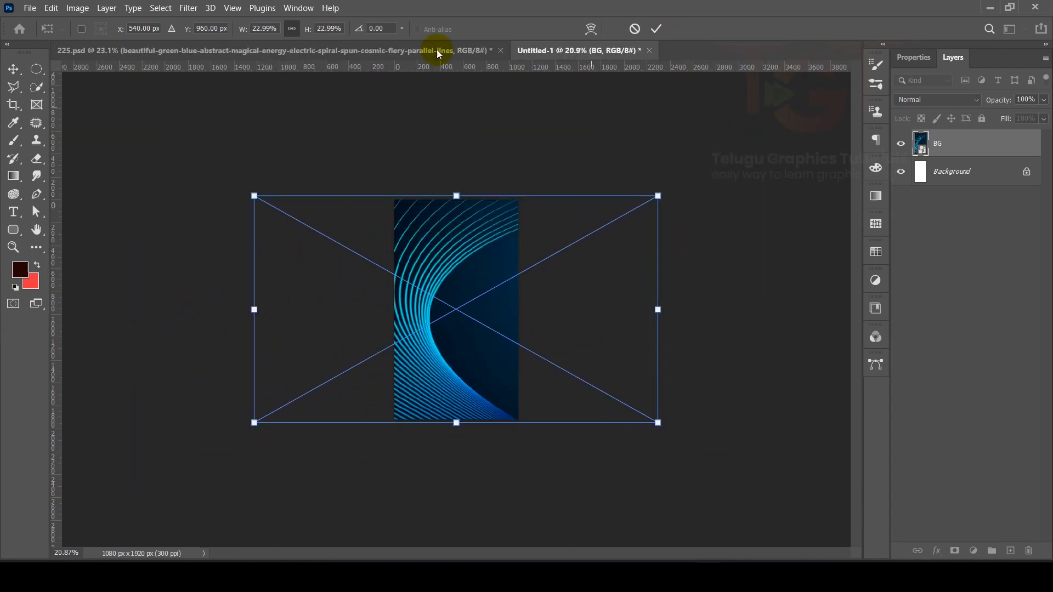
Rotate the placed BG image by -60 degrees and commit the placement
click(384, 28)
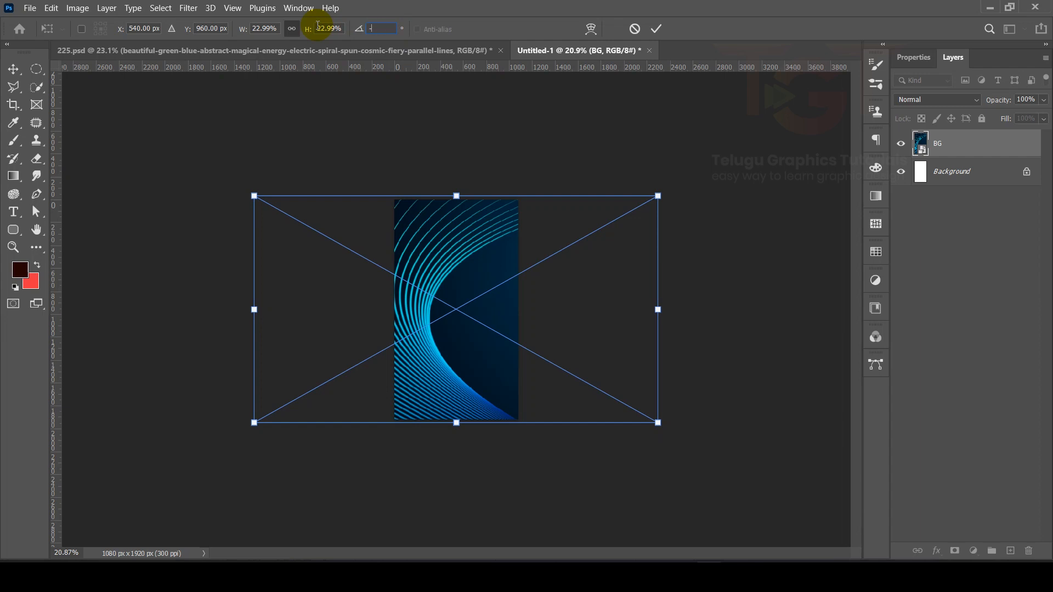
text(-60)
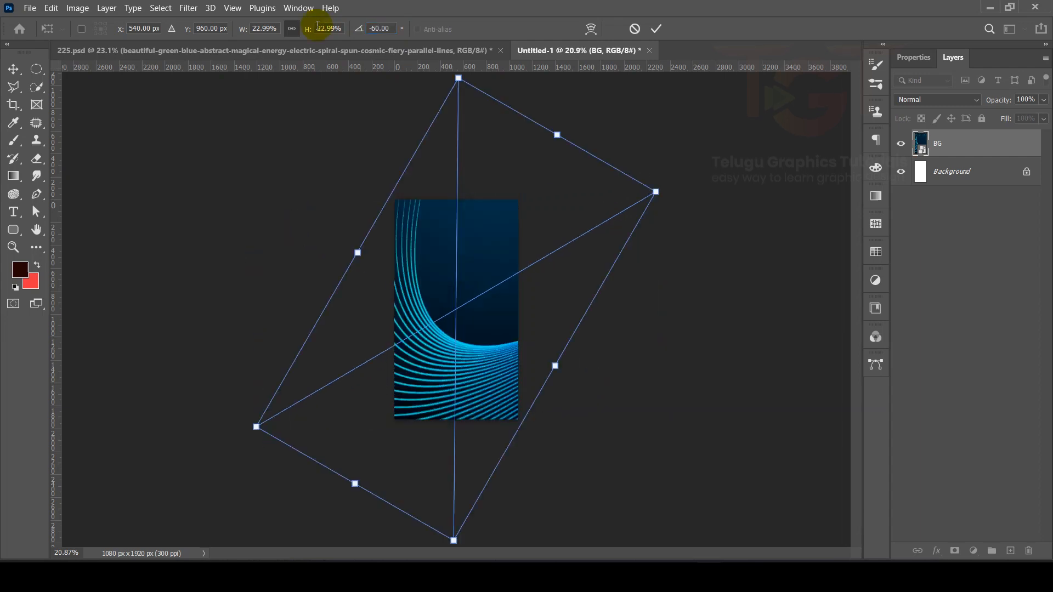
click(657, 29)
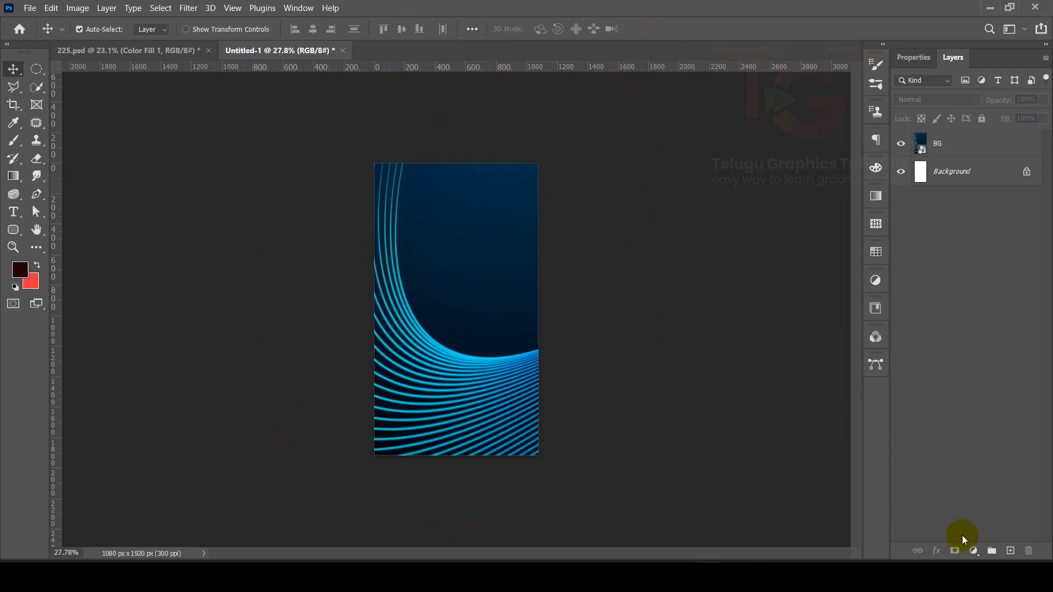
Add a bright red solid color fill layer above the BG layer
click(974, 551)
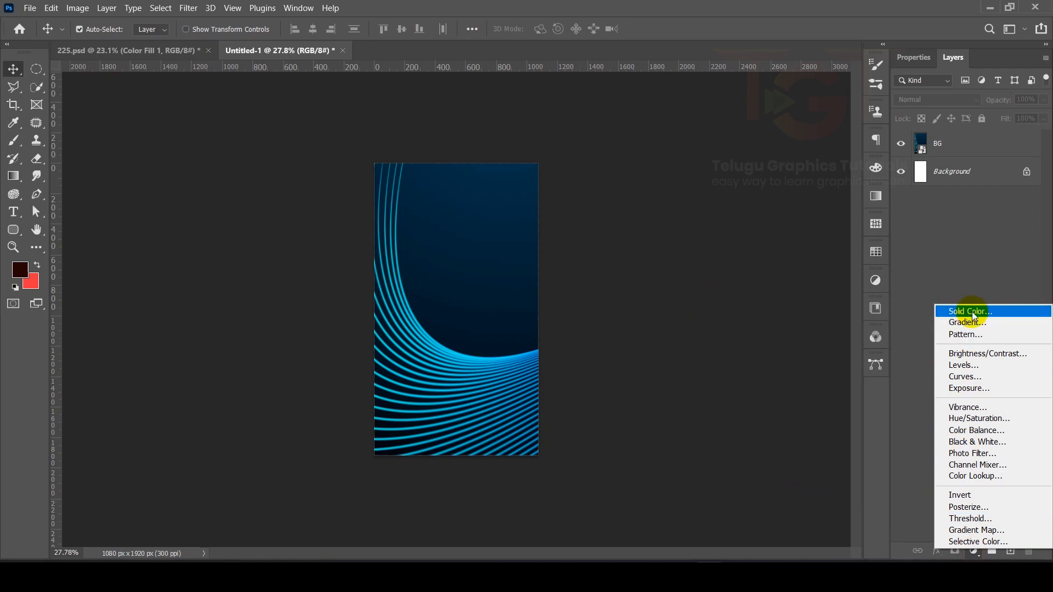
click(973, 313)
drag(664, 180, 687, 143)
click(807, 136)
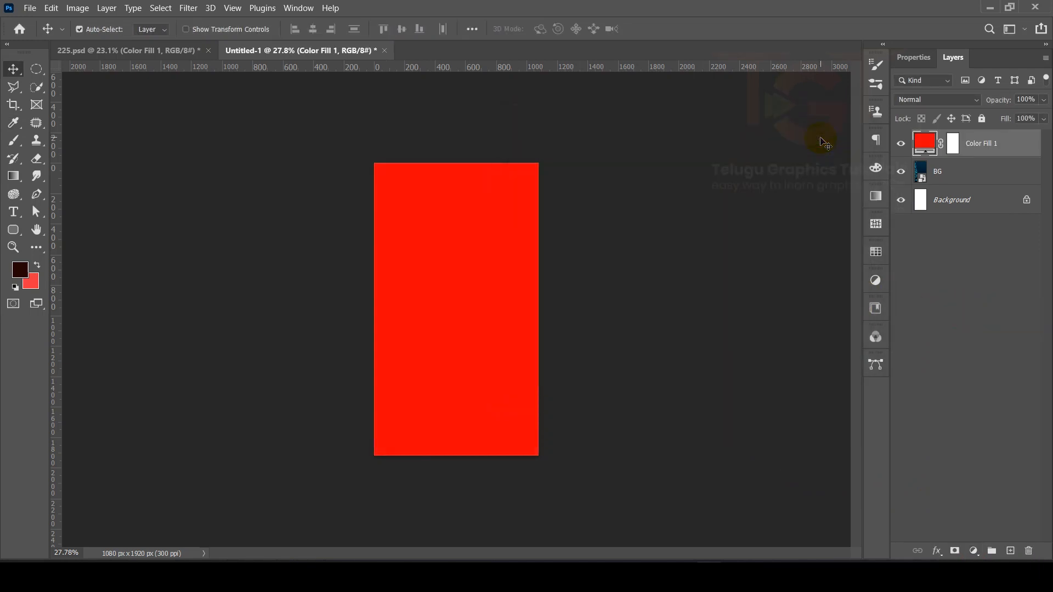
Set the red fill layer's blend mode to Darker Color
click(924, 99)
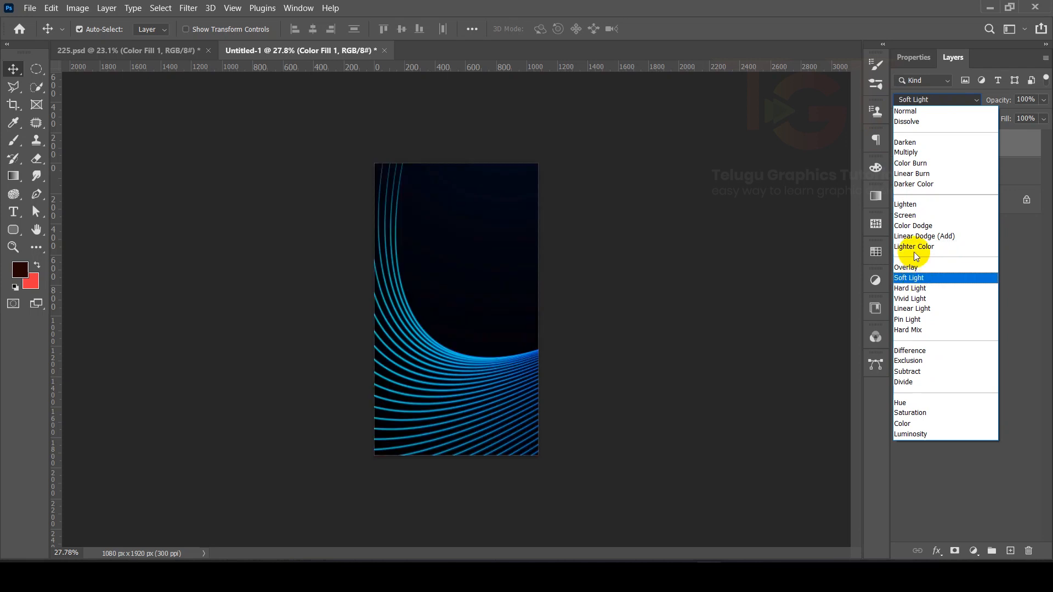
click(929, 186)
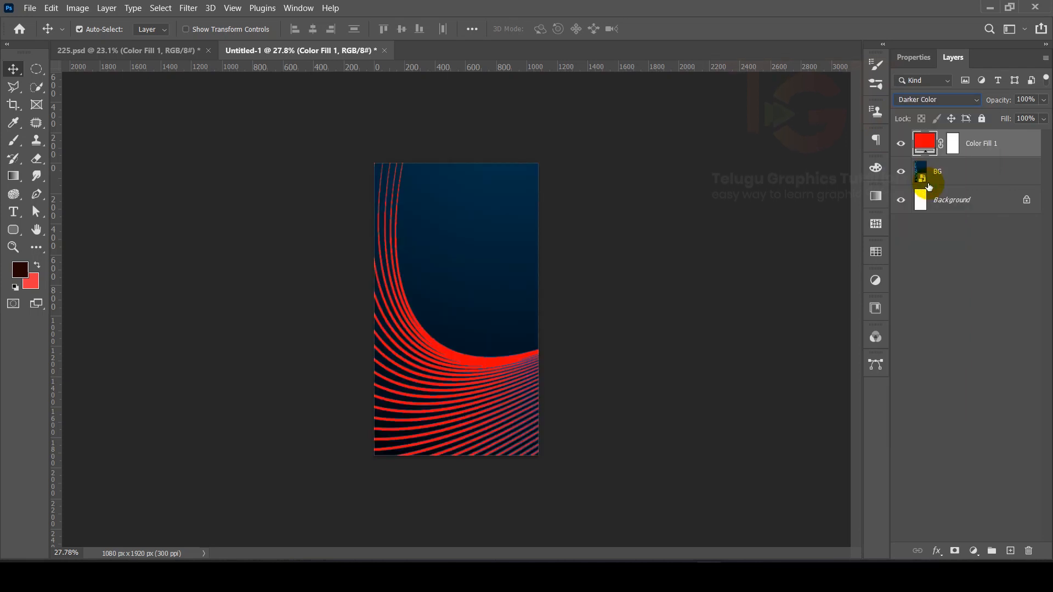
click(949, 318)
Add a black (000000) solid color fill layer above the red fill layer
click(974, 550)
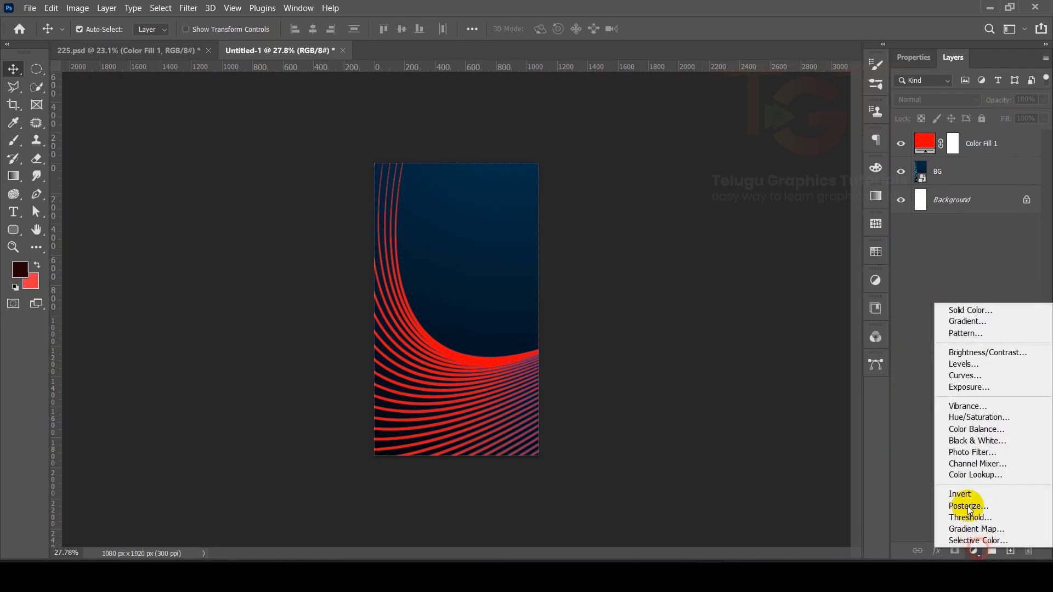
click(944, 315)
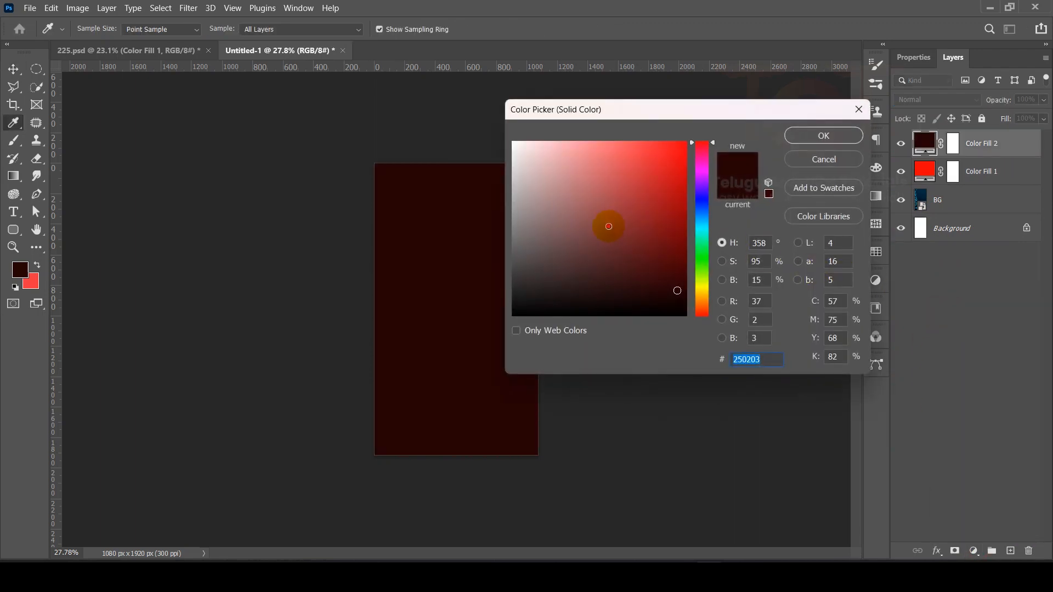
drag(608, 226, 496, 329)
click(847, 137)
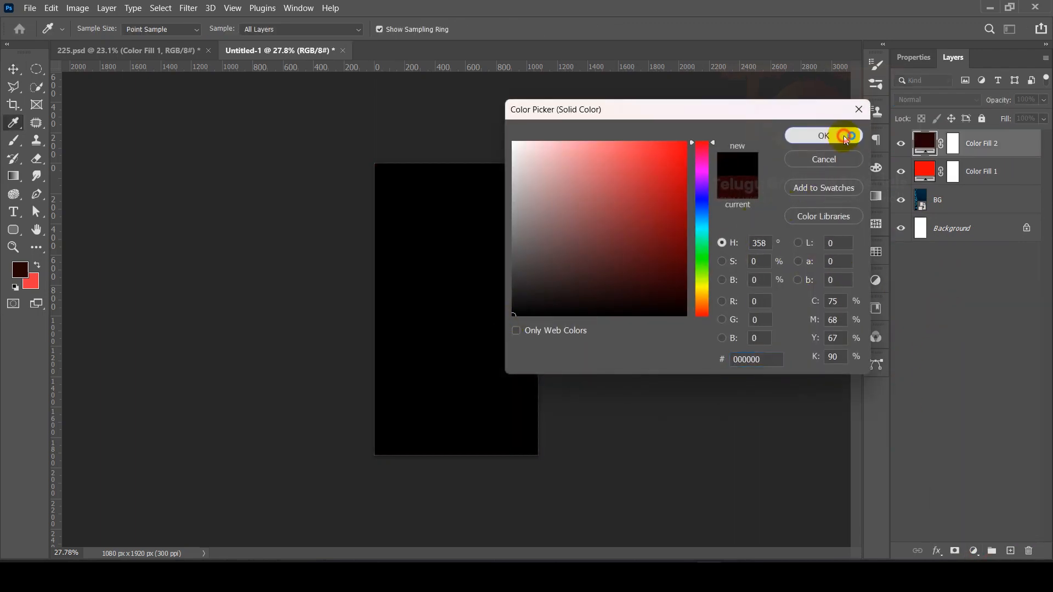
Lower the black fill layer's opacity to 90% and inspect the darkened background
drag(1006, 102, 999, 100)
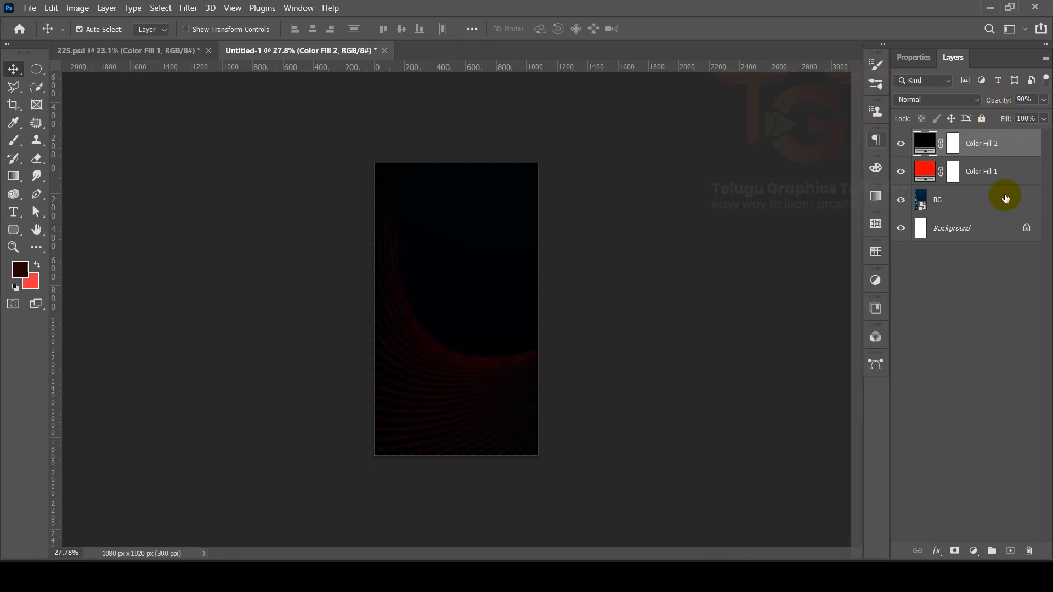
click(985, 328)
scroll(454, 366, up, 3)
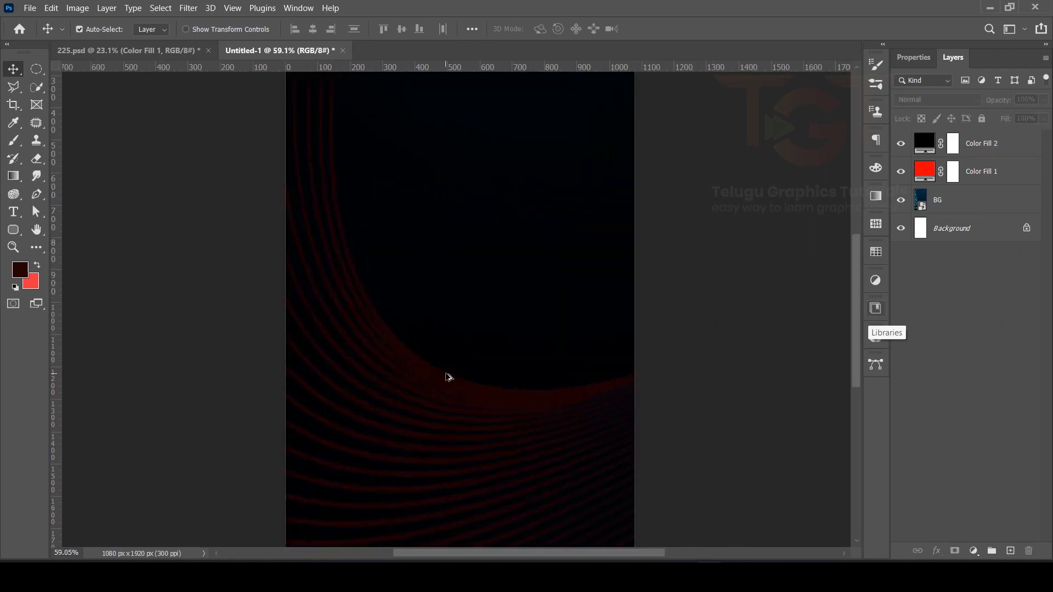
scroll(466, 325, down, 3)
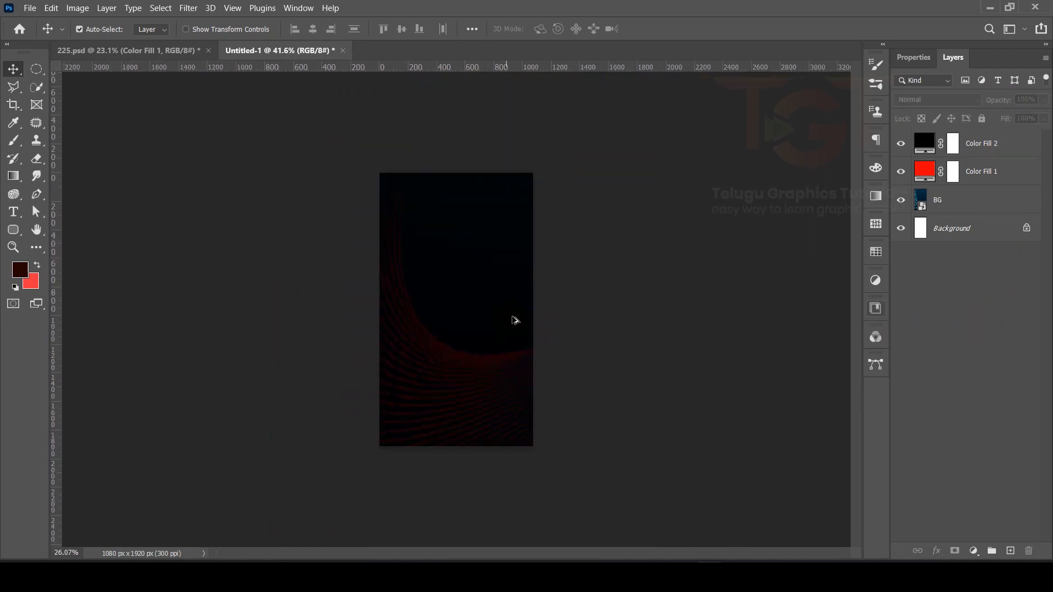
Draw a circle shape about 759 px in diameter in the middle of the canvas, above the black fill layer
click(1006, 142)
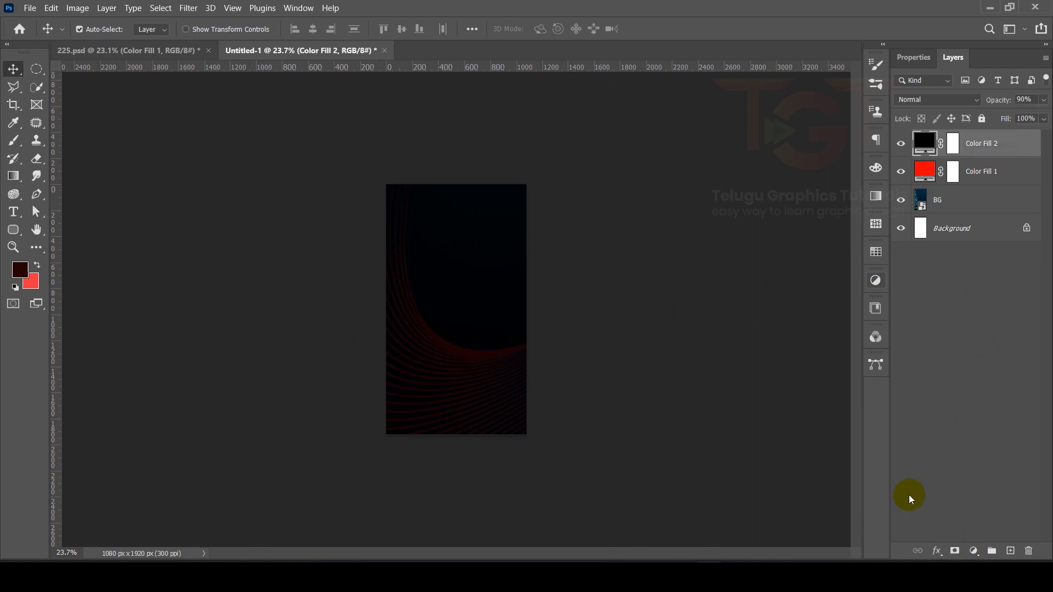
click(17, 229)
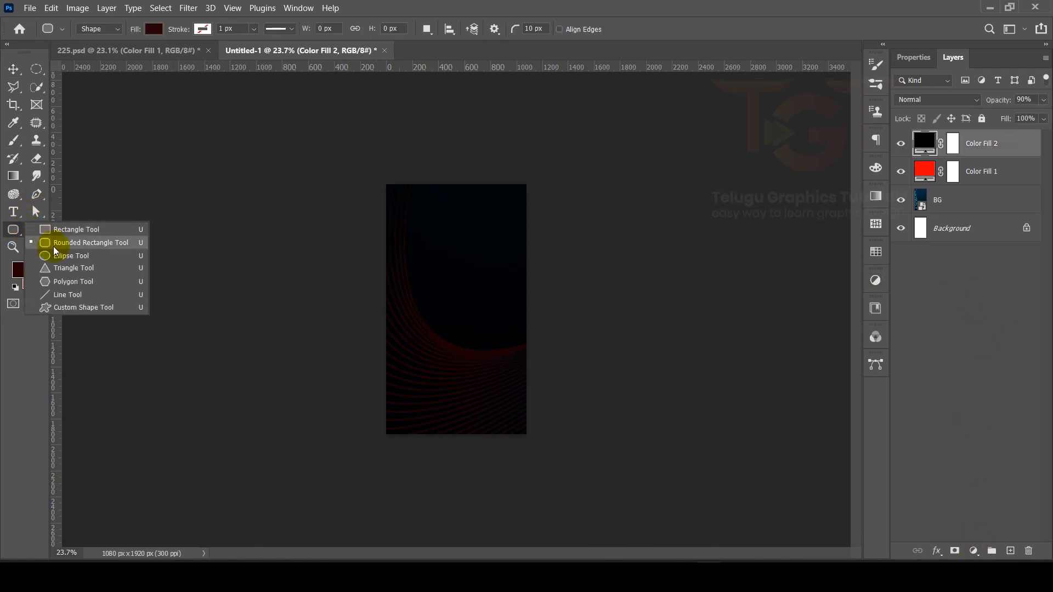
click(81, 257)
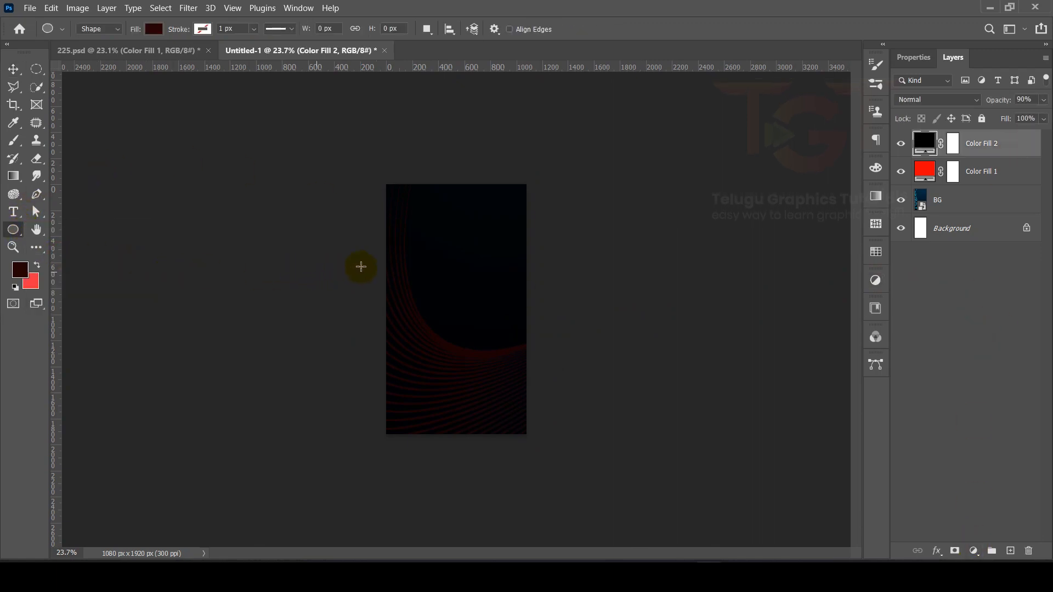
drag(407, 272, 504, 377)
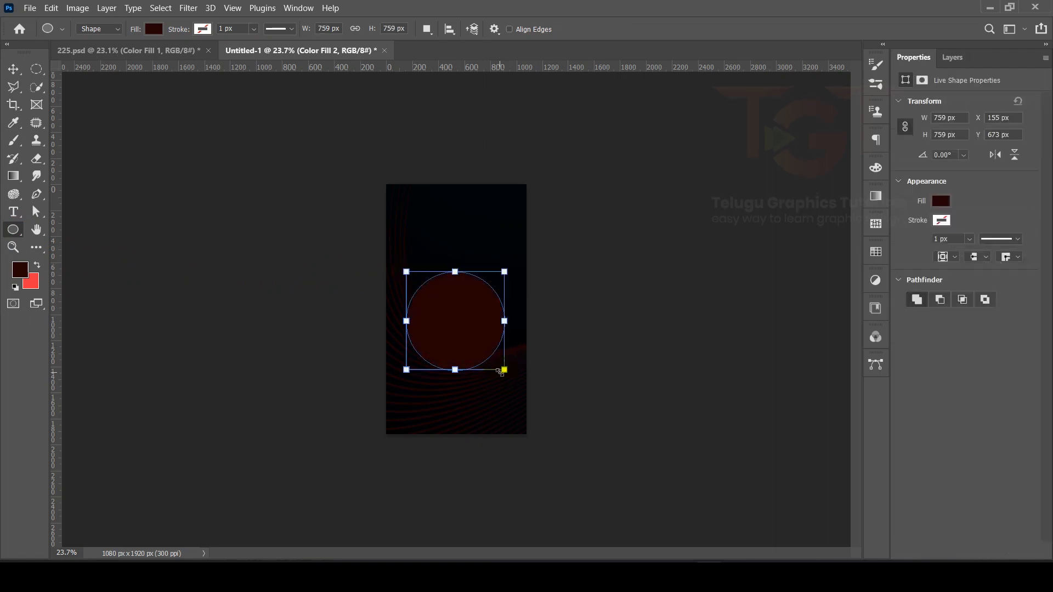
Fill the circle with bright red and move it up to about X 161 px, Y 581 px
click(940, 201)
click(883, 272)
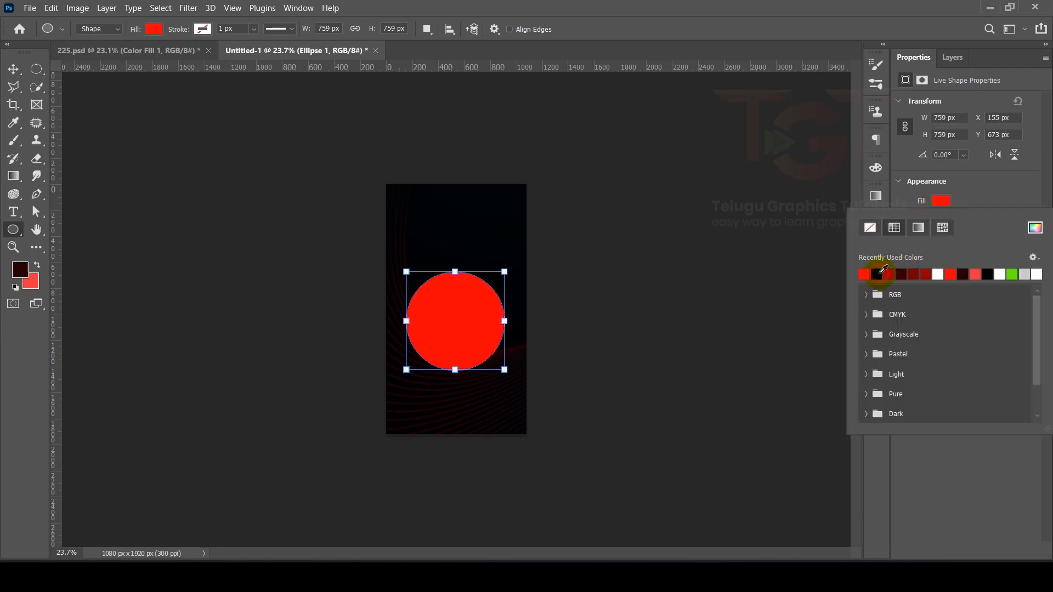
click(972, 192)
click(14, 70)
drag(439, 321, 450, 308)
Convert the red circle to a smart object and apply a Gaussian Blur with a 300 px radius
click(188, 8)
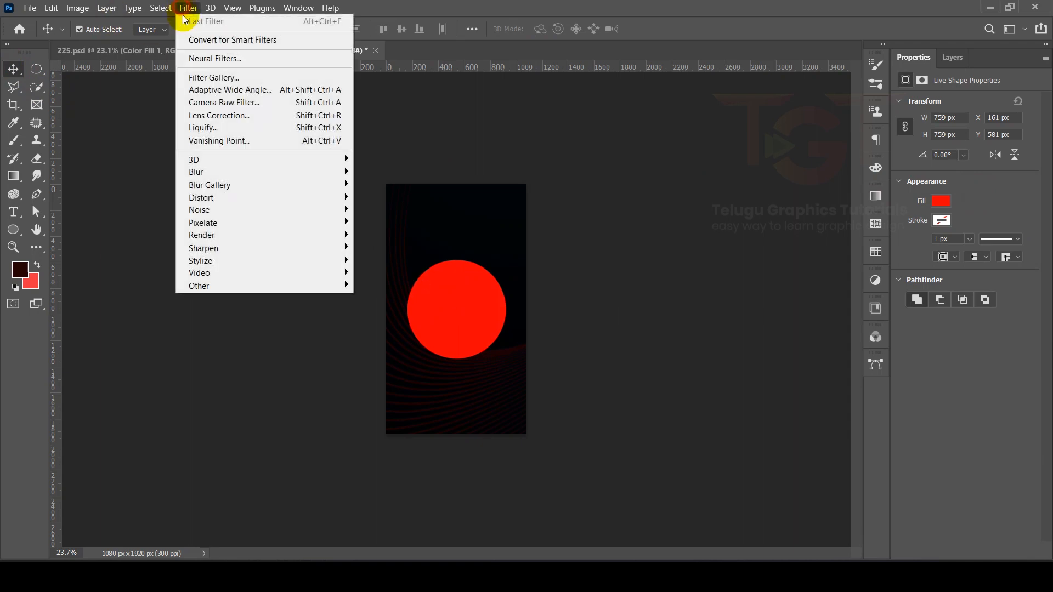
click(199, 169)
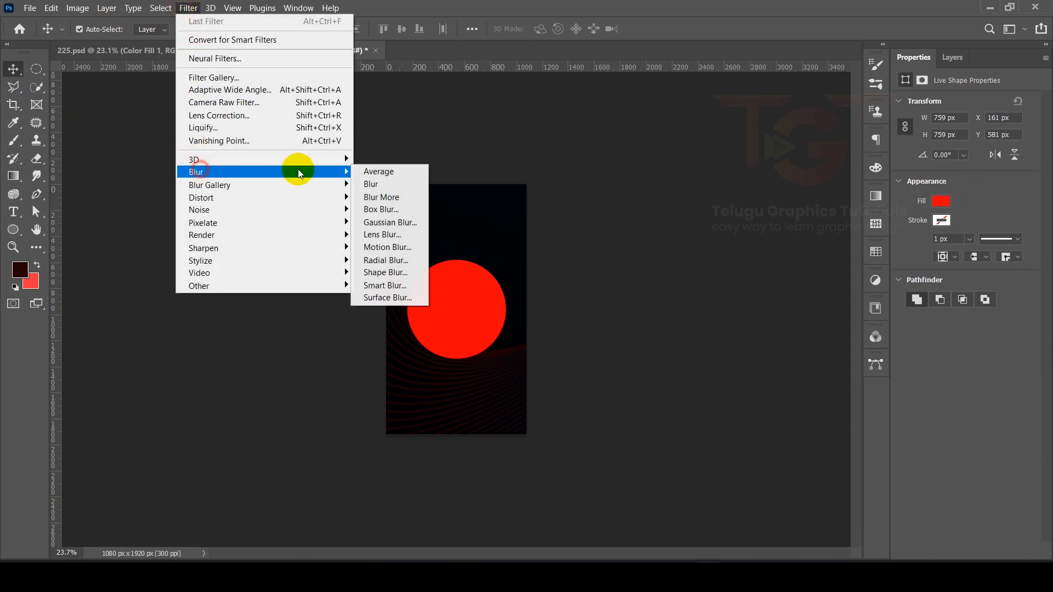
click(387, 223)
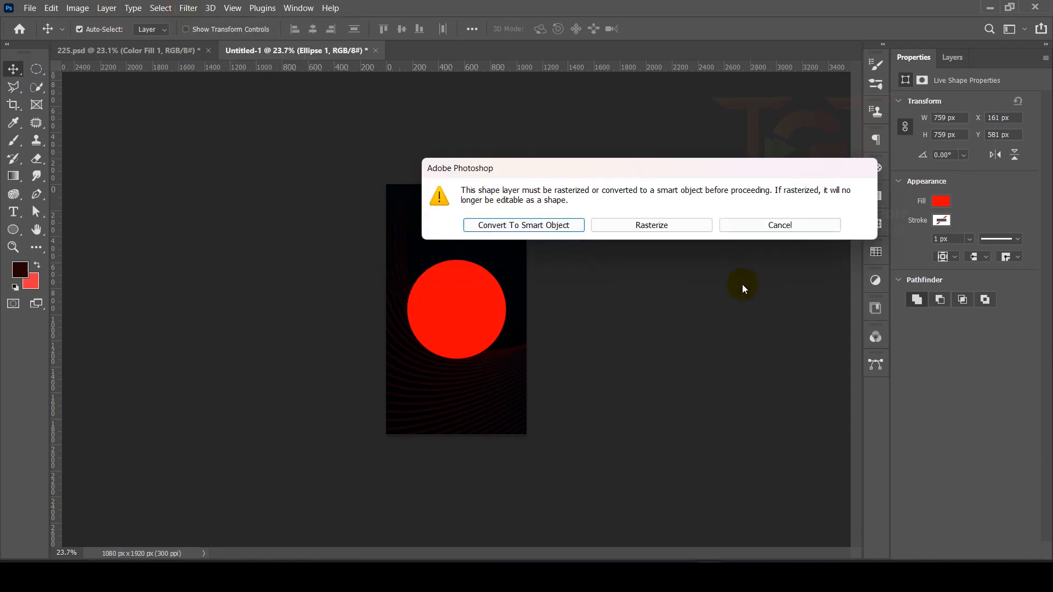
click(536, 223)
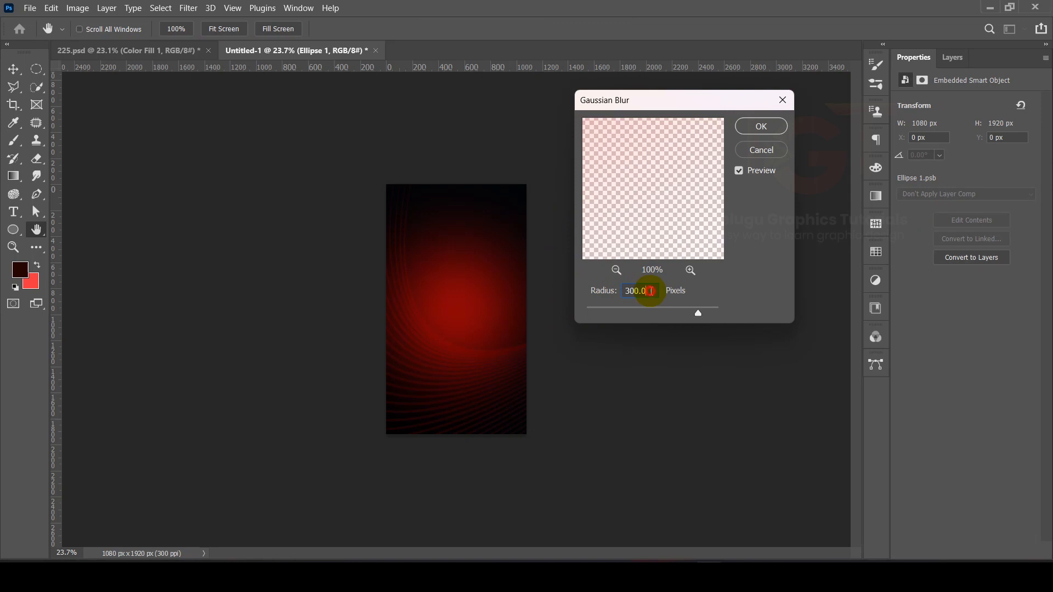
click(755, 125)
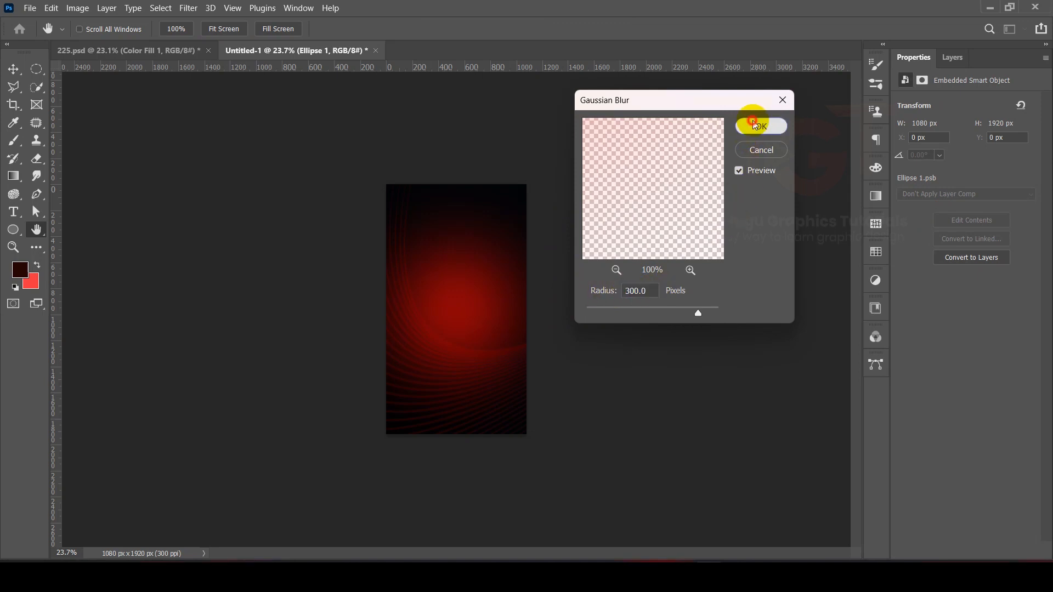
click(952, 57)
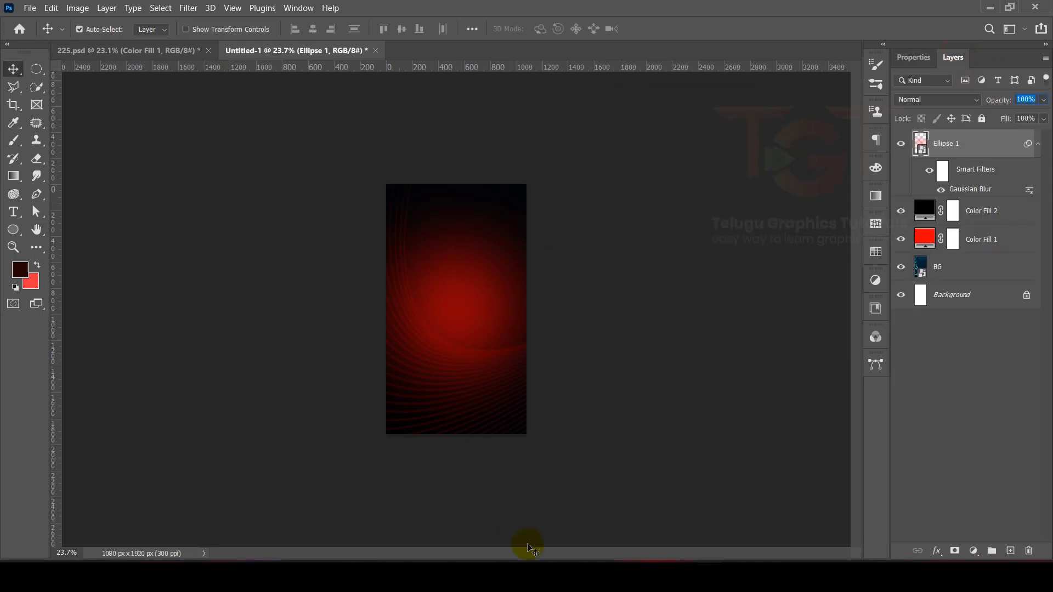
Place the HP headphone image above the red glow, enlarge it to nearly the canvas width and commit it at the centre
click(585, 567)
drag(280, 149, 599, 434)
drag(446, 316, 473, 317)
drag(519, 381, 634, 425)
scroll(531, 334, down, 2)
drag(447, 298, 459, 308)
key(Return)
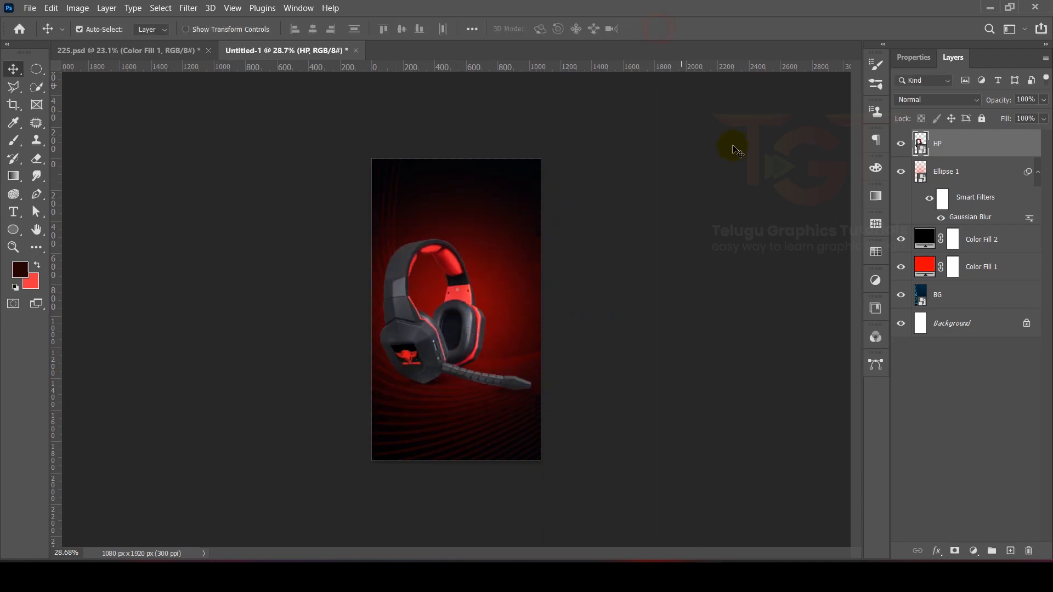
Group the Color Fill 2, Color Fill 1 and BG layers and name the group bg
click(1036, 172)
click(1011, 201)
shift+click(1004, 255)
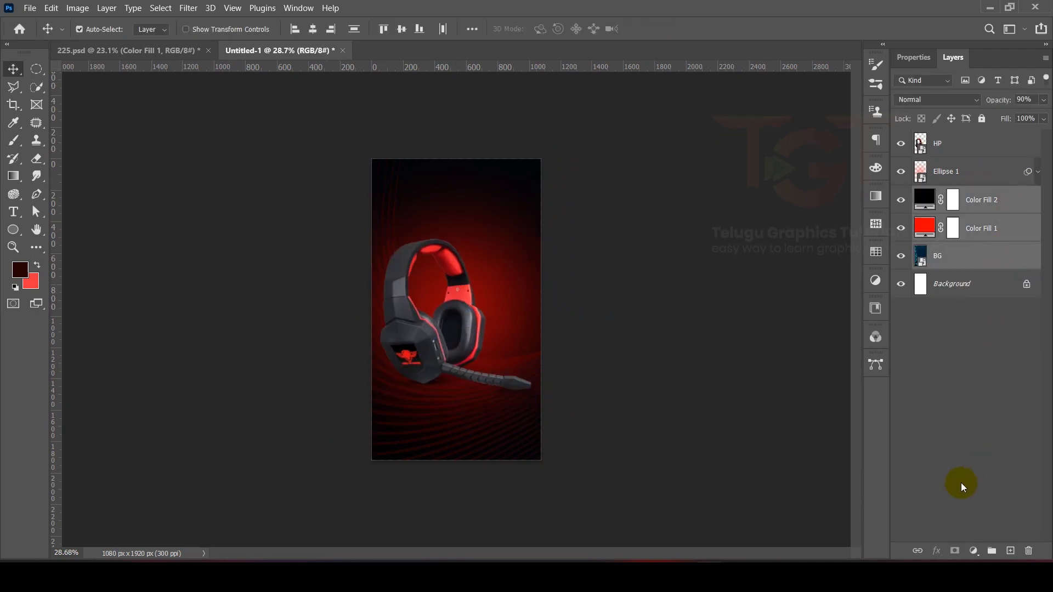
click(986, 550)
double_click(957, 194)
text(bg)
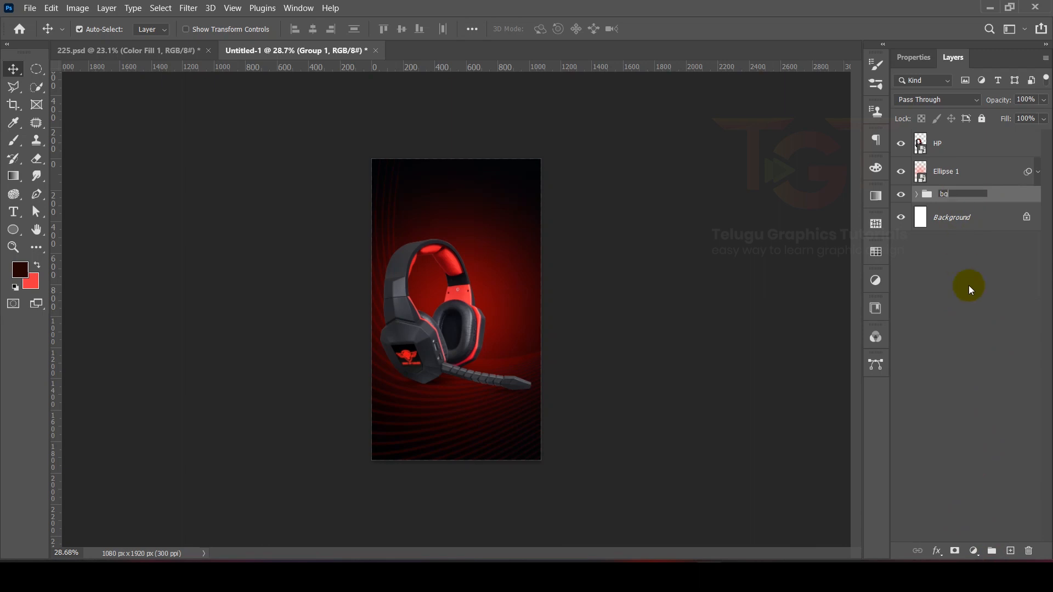
click(982, 321)
Group the Ellipse 1 layer as effect and the HP layer as main image
click(966, 174)
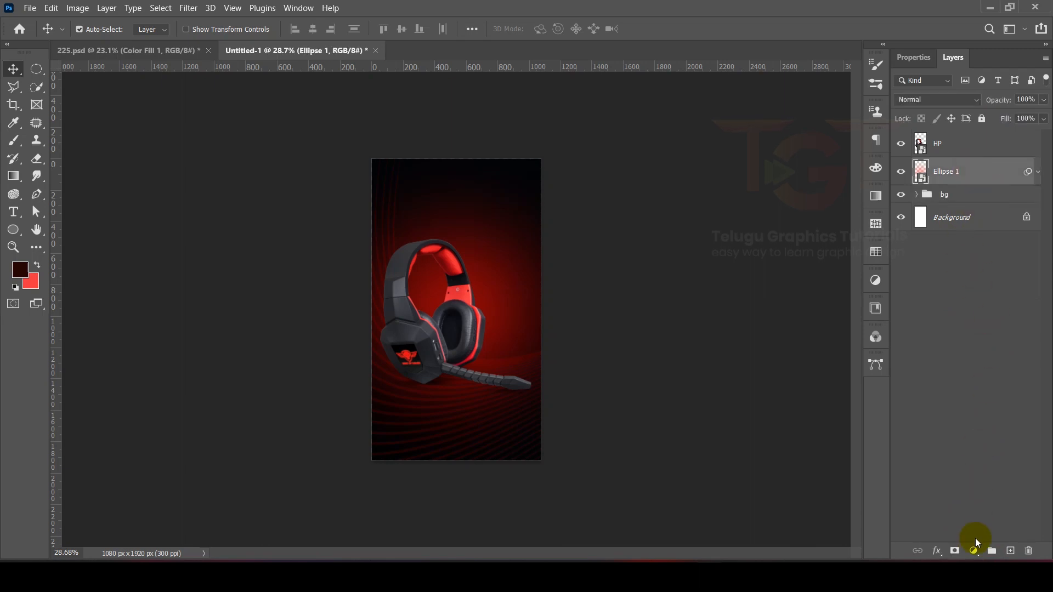
click(992, 551)
double_click(950, 166)
text(effect)
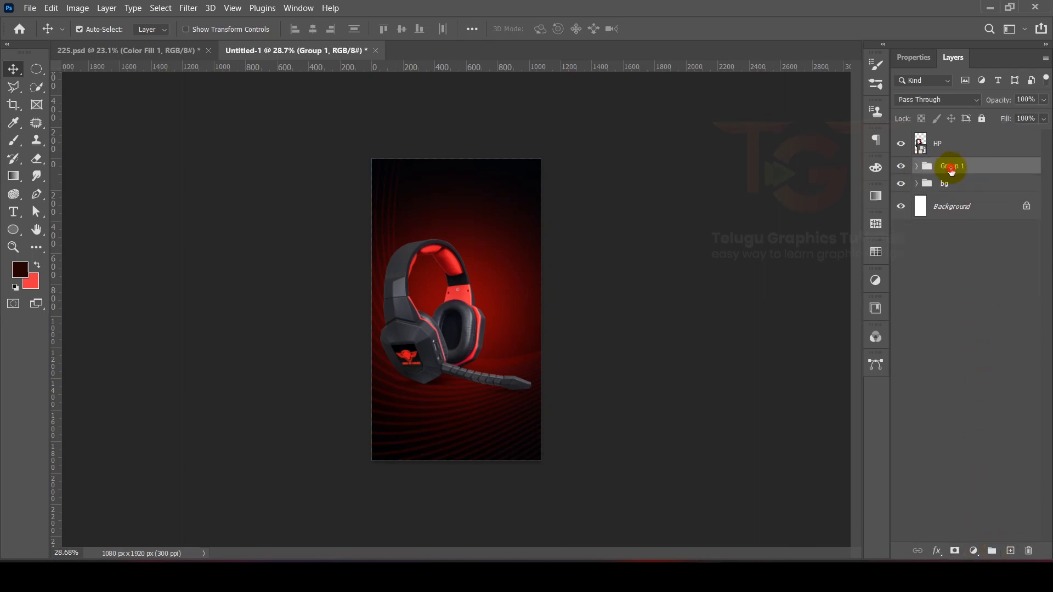
key(Return)
click(956, 144)
click(992, 550)
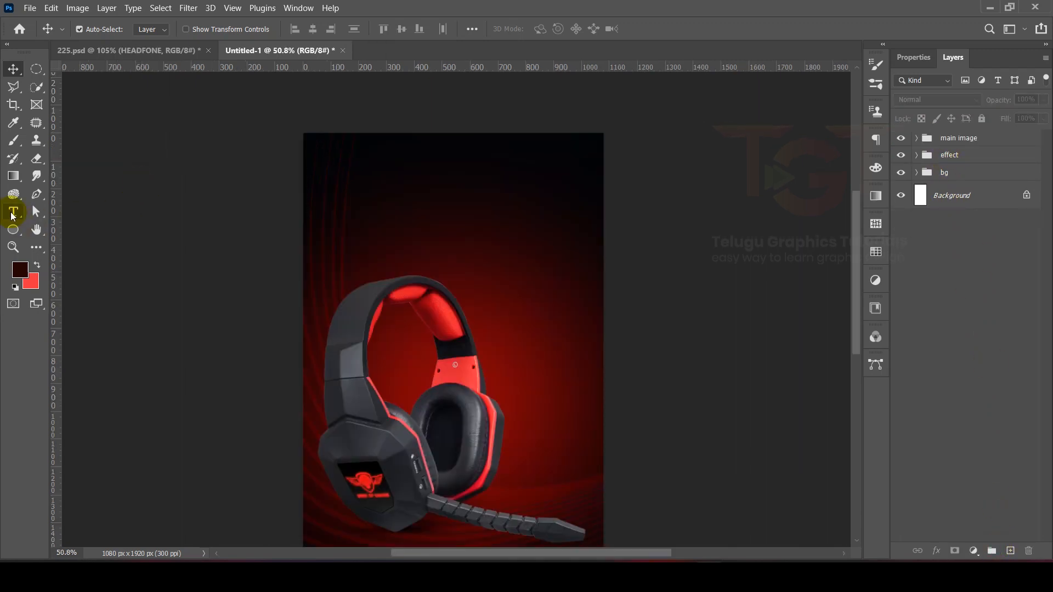
Add a text layer reading HEADFONE near the top of the canvas, above the headphones
click(13, 213)
click(379, 193)
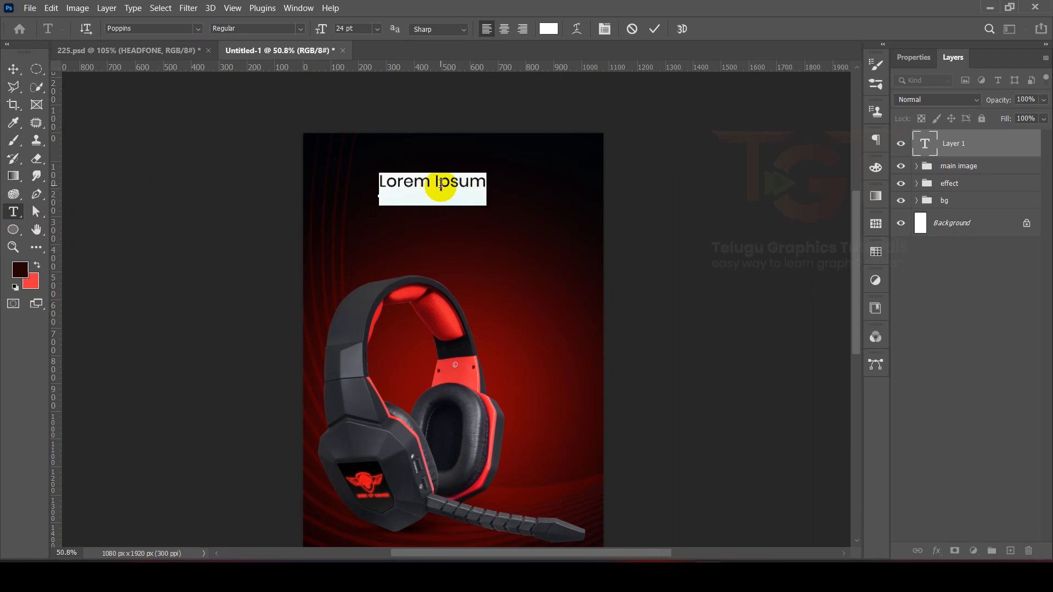
scroll(441, 183, down, 2)
text(he)
text(EADFONE)
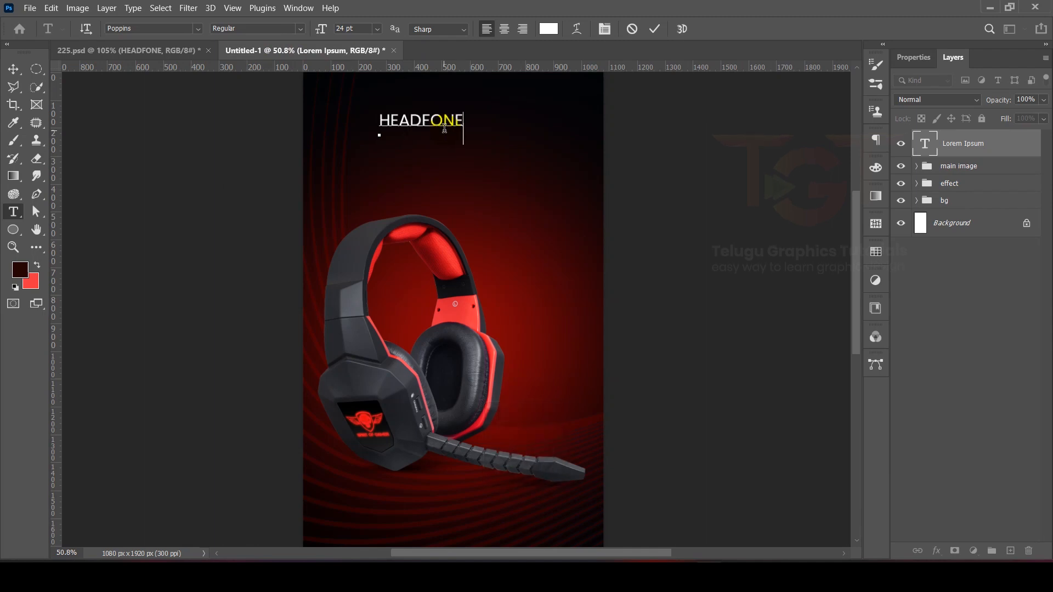
Set the whole HEADFONE text to the Federal Escort Semi-Italic font at 35 pt and commit it
key(ctrl+a)
click(198, 29)
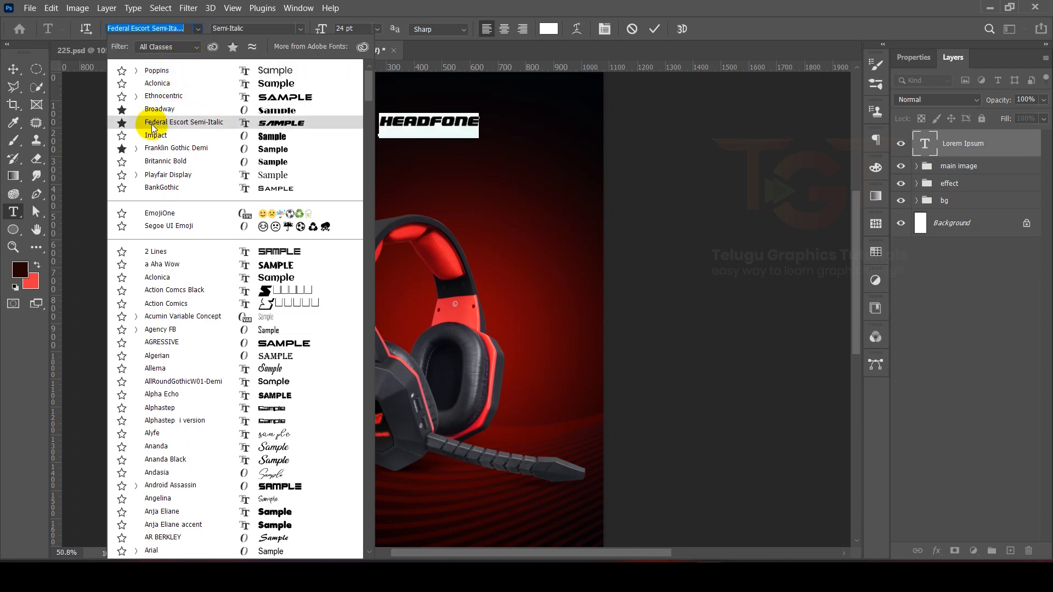
click(198, 127)
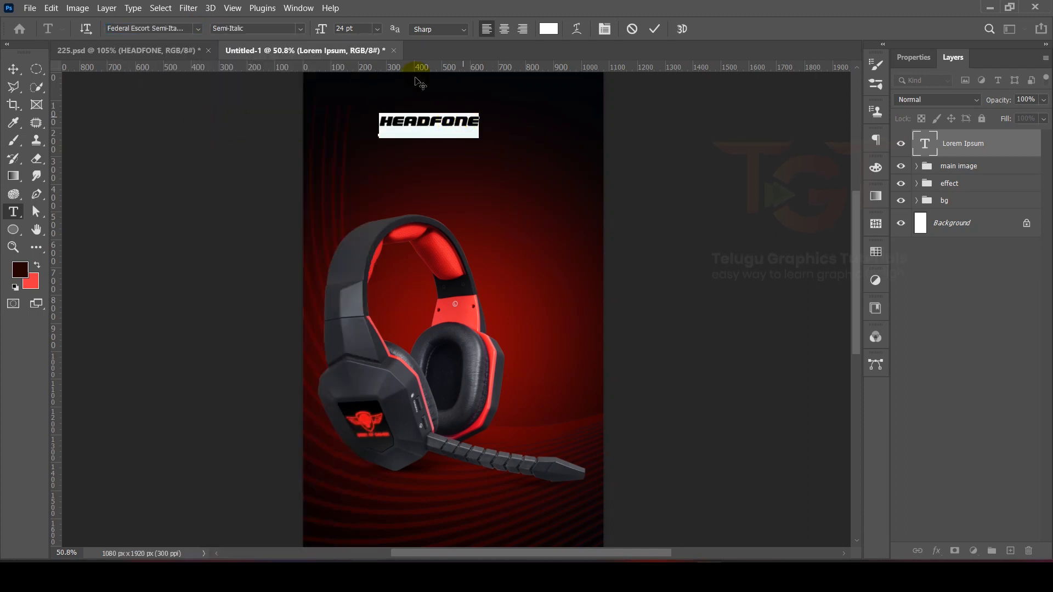
click(369, 29)
text(3)
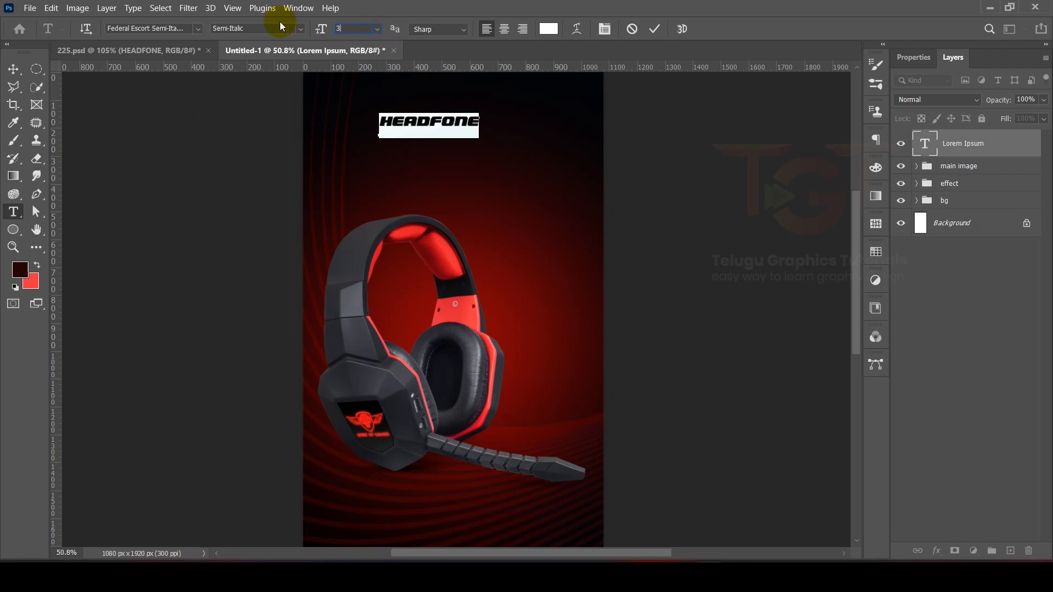
text(5)
key(Return)
key(ctrl+Return)
Position the HEADFONE title near the top edge of the canvas, roughly centred above the headphones
key(v)
click(396, 122)
drag(396, 122, 453, 118)
scroll(451, 142, up, 3)
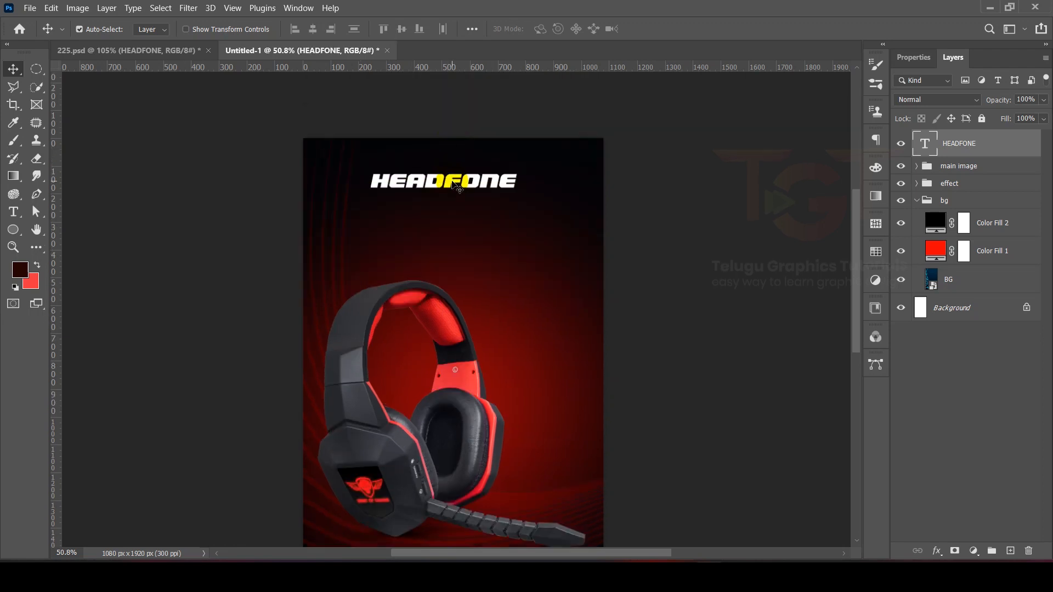
drag(453, 179, 490, 176)
click(680, 198)
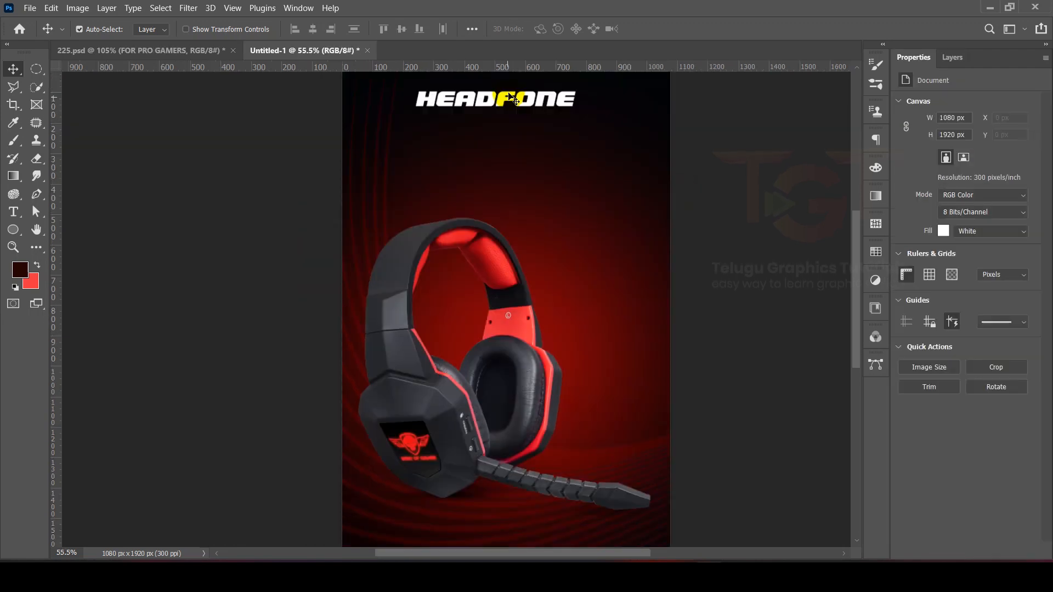
Duplicate the HEADFONE title directly beneath itself and replace the copy's text with FOR PRO GAMERS
click(496, 99)
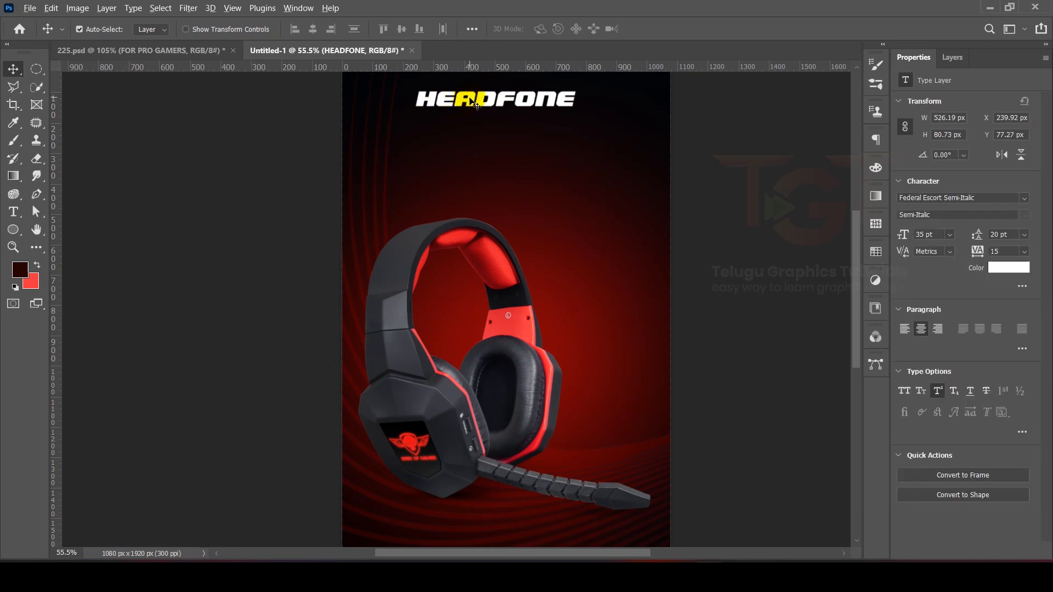
drag(470, 99, 480, 137)
double_click(470, 130)
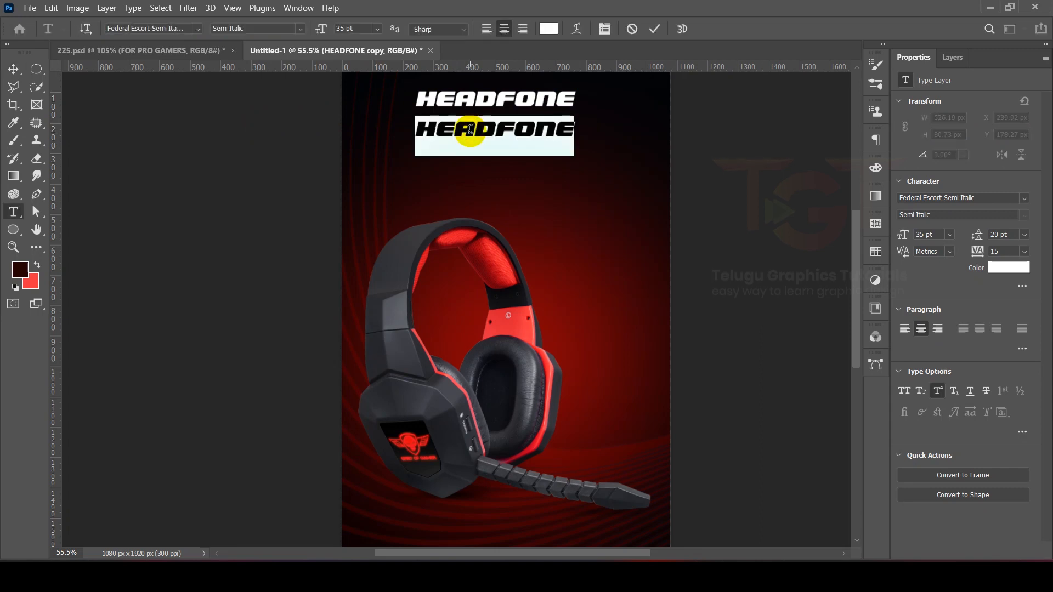
text(FOR)
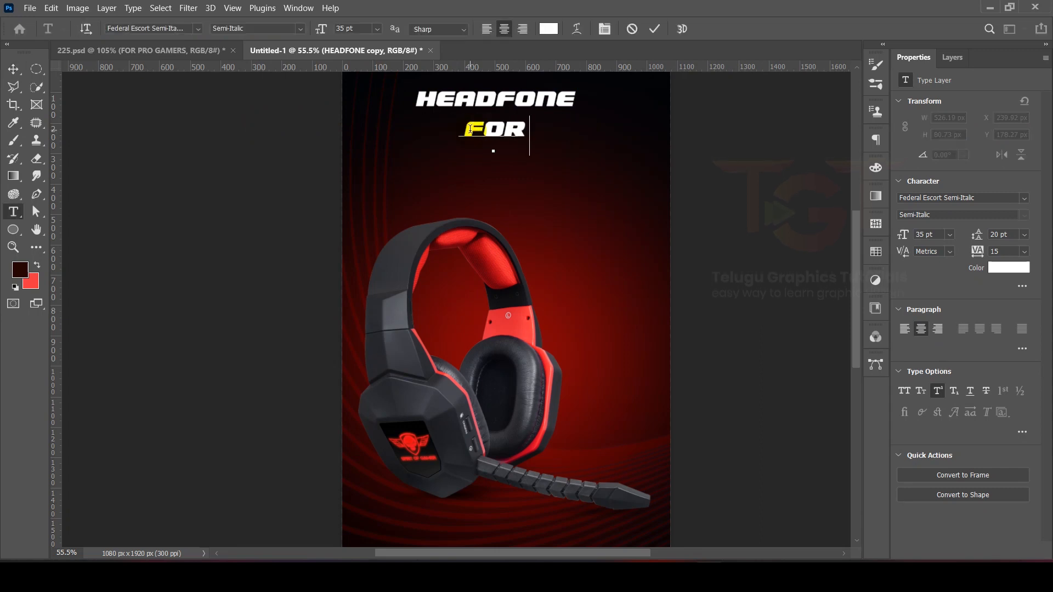
text( PRO GAMERS)
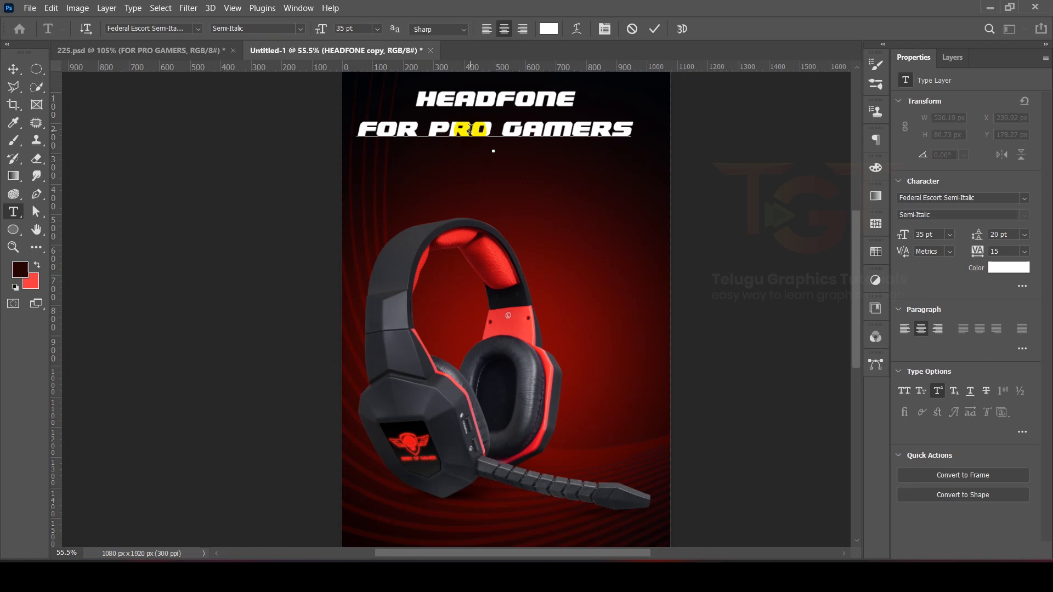
Set the FOR PRO GAMERS text to Poppins Regular at 15 pt
key(ctrl+a)
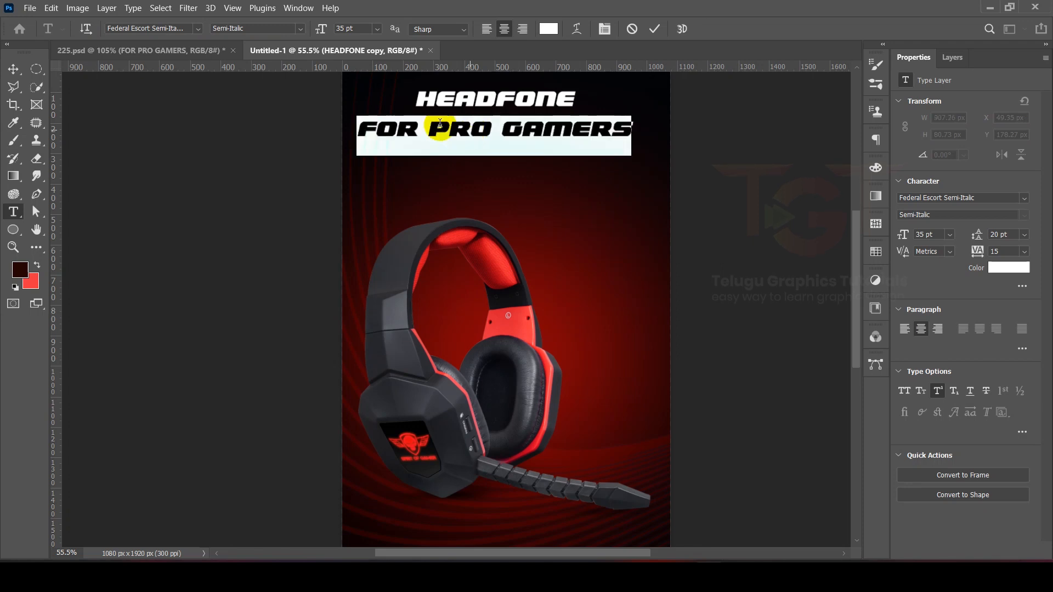
click(199, 25)
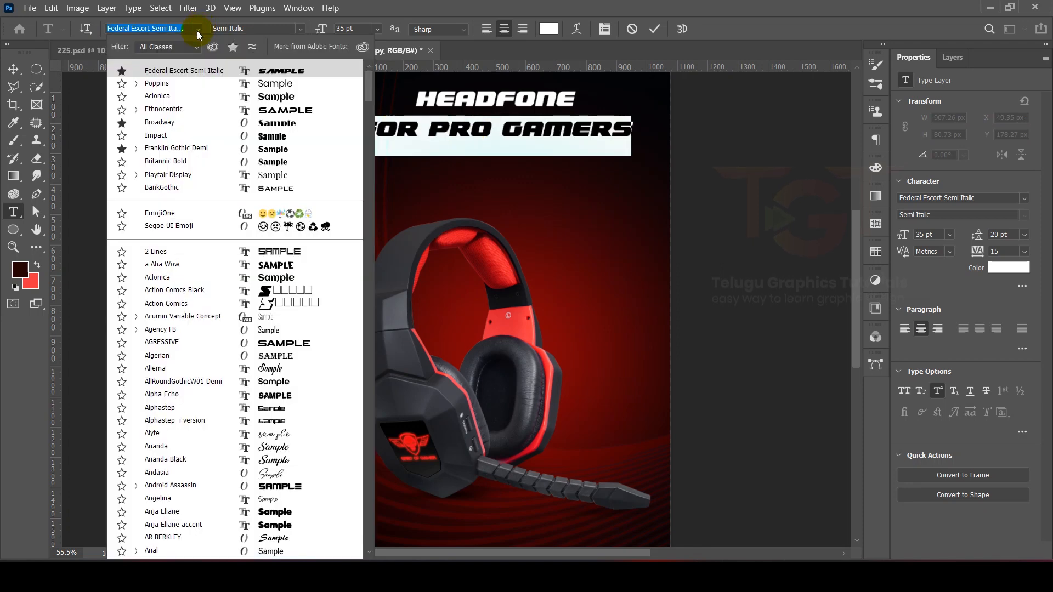
click(175, 85)
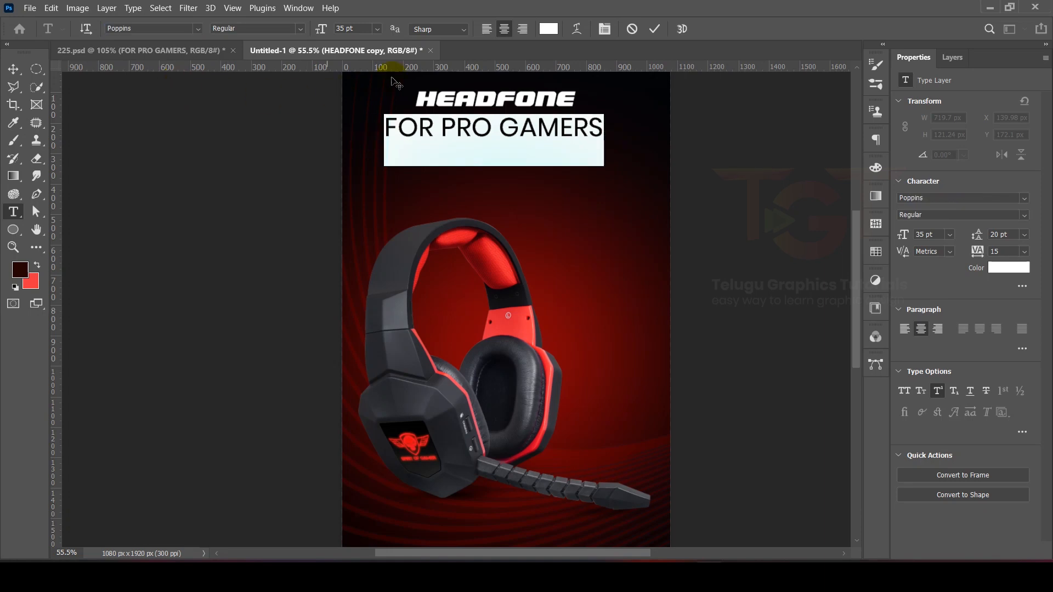
drag(363, 29, 263, 28)
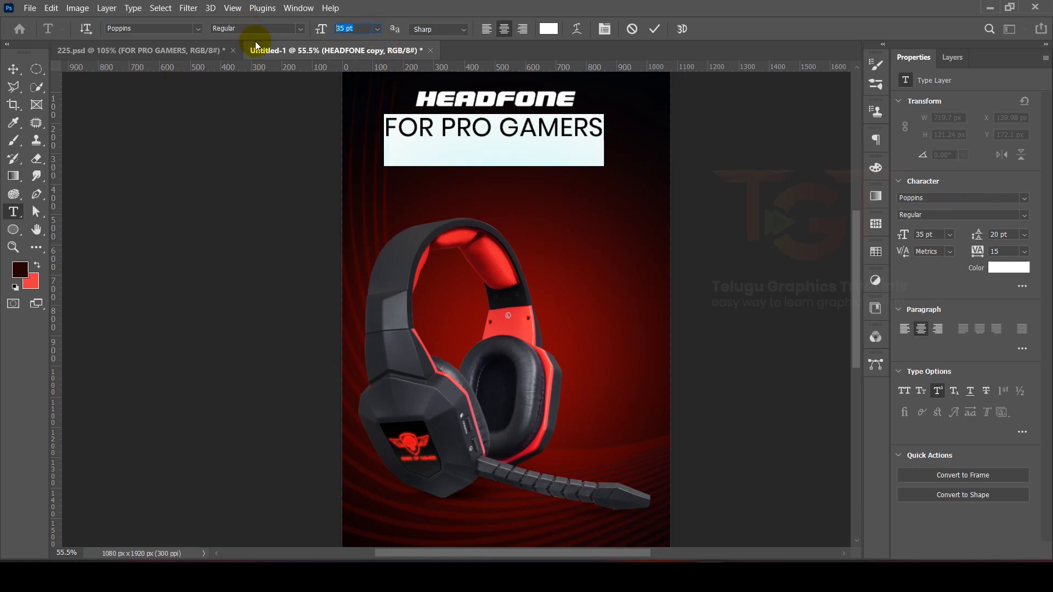
key(Return)
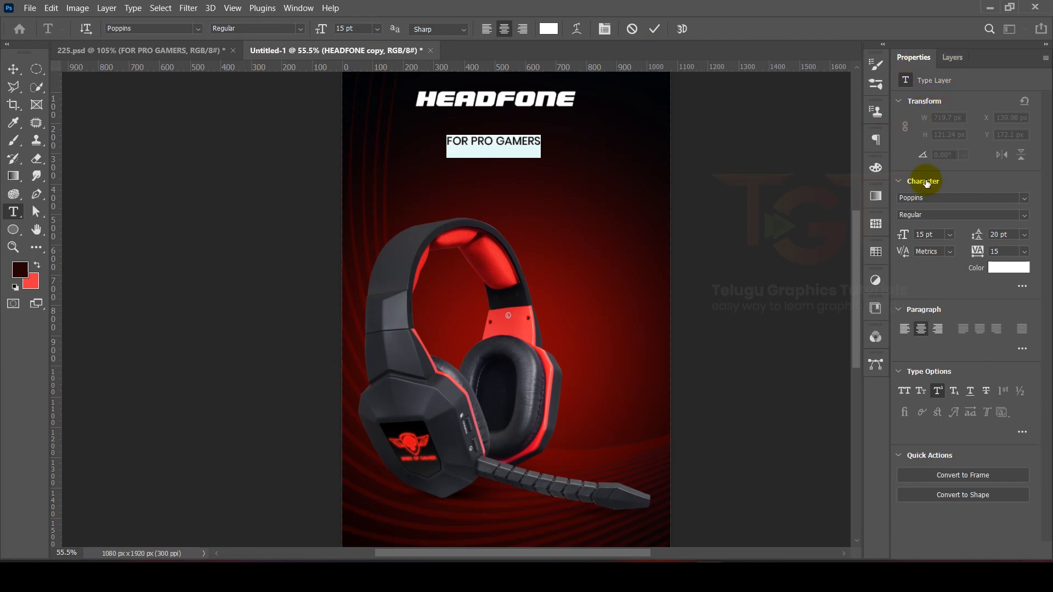
Widen the tracking of the FOR PRO GAMERS text to 440 and commit the edit
click(1012, 252)
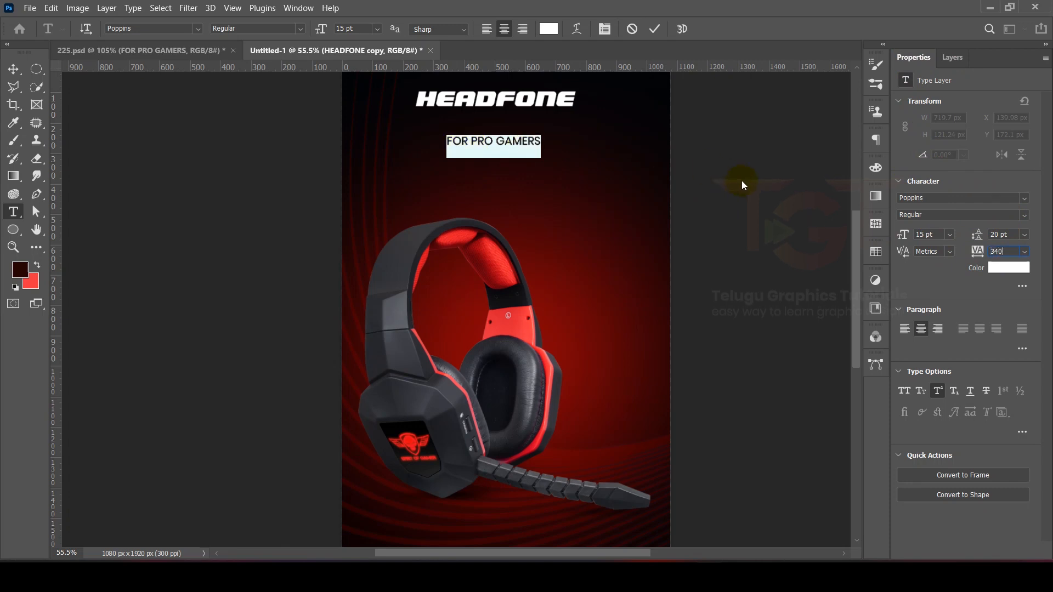
key(Return)
drag(980, 252, 987, 252)
click(654, 28)
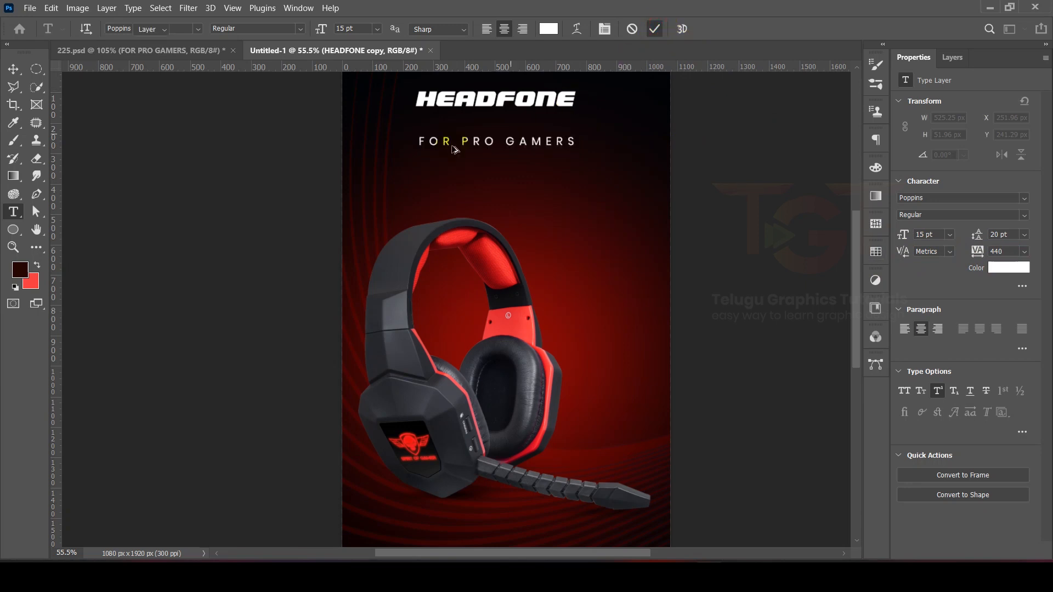
Move FOR PRO GAMERS up close beneath the HEADFONE title and fit it to the title's width
key(v)
scroll(493, 181, up, 6)
drag(564, 292, 556, 239)
click(380, 245)
scroll(380, 245, down, 4)
Duplicate FOR PRO GAMERS below itself and change the copy to WORKOUT-FRIENDLY EARBUDS FOR at 10.99 pt with tracking 20
drag(491, 190, 494, 228)
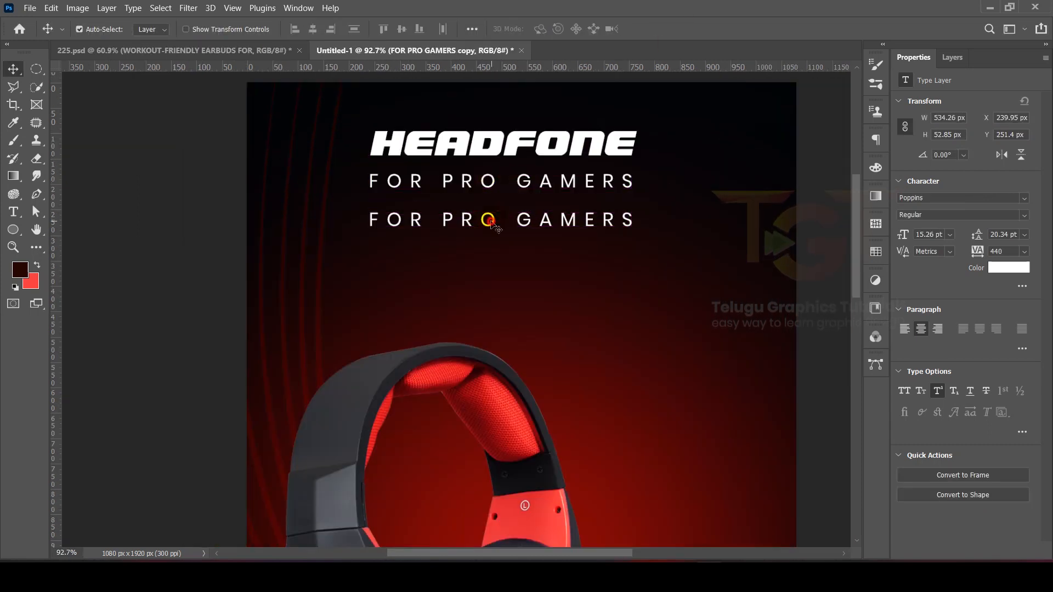
double_click(491, 222)
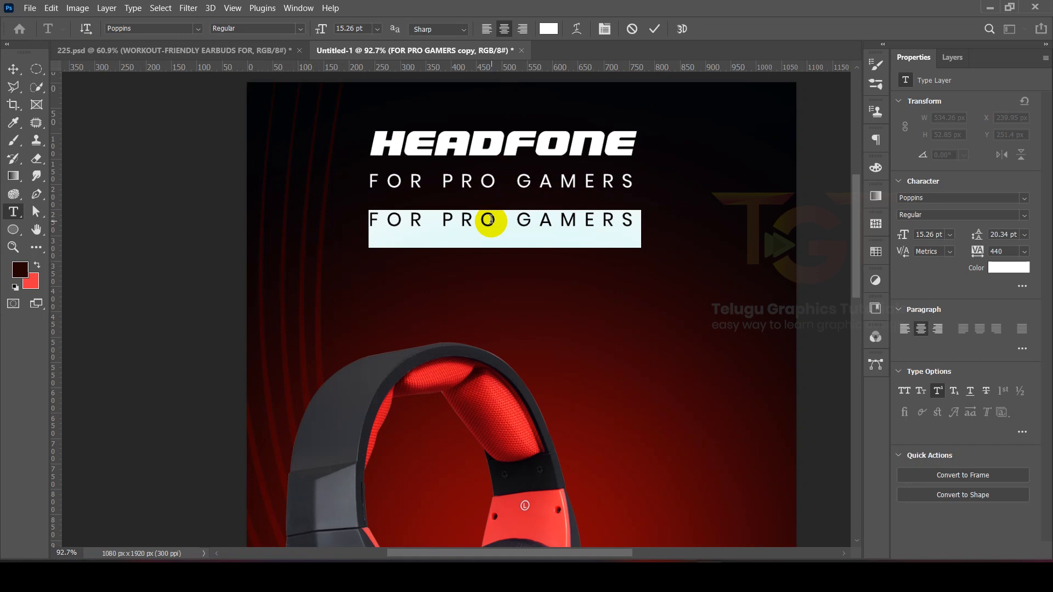
text(WORKOUT-FRIENDLY EARBUDS FOR)
scroll(458, 228, up, 3)
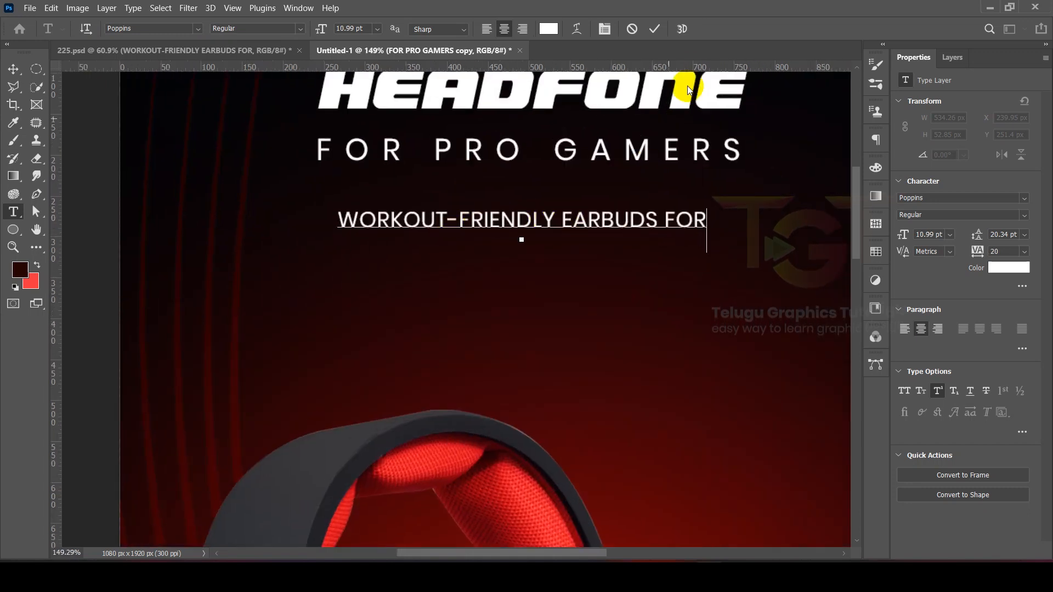
click(656, 28)
Duplicate the WORKOUT-FRIENDLY EARBUDS FOR line below itself and replace the copy with UPTO 25 HOURS OF PLAYTIME in red
key(v)
drag(565, 226, 548, 259)
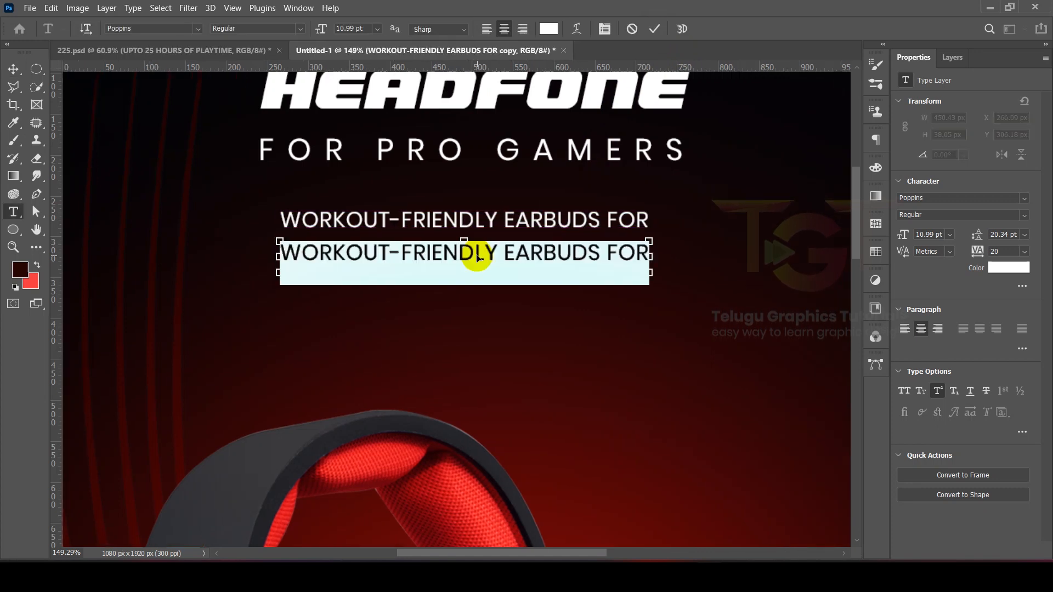
text(UPTO 25 HOURS OF PLAYTIME)
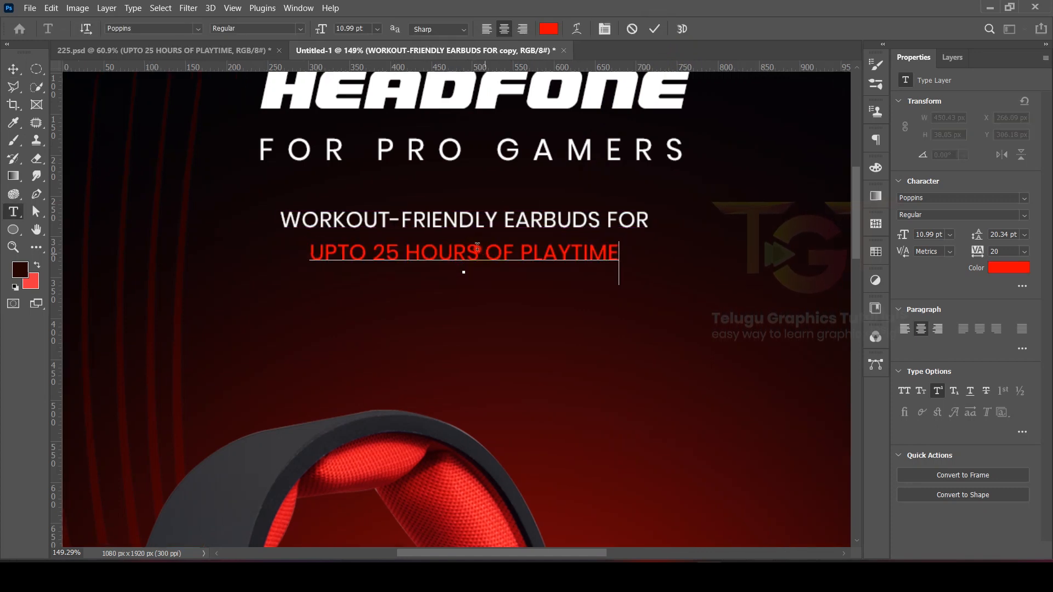
Try recolouring the UPTO 25 HOURS OF PLAYTIME text dark green, #048210
triple_click(477, 248)
click(548, 28)
drag(583, 226, 702, 255)
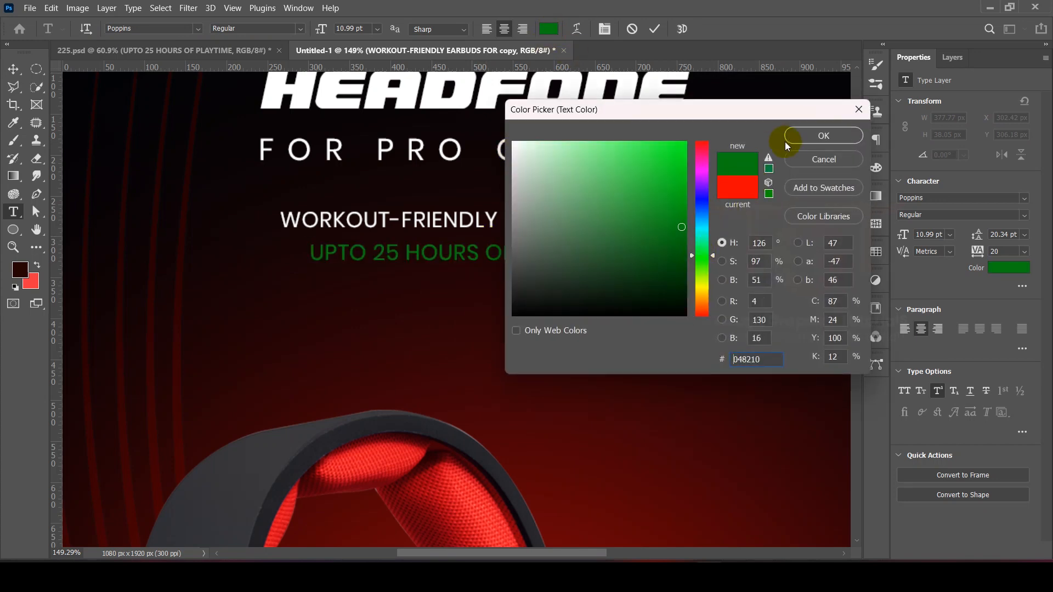
click(785, 141)
click(653, 28)
key(v)
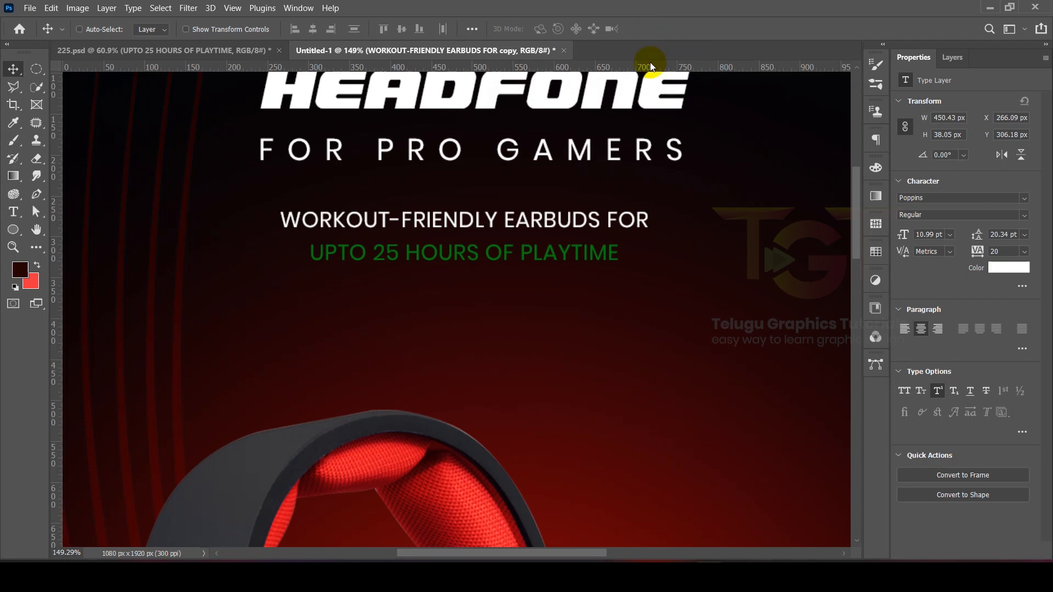
Set the text colour of the UPTO 25 HOURS OF PLAYTIME line back to red
key(ctrl+z)
key(ctrl+shift+z)
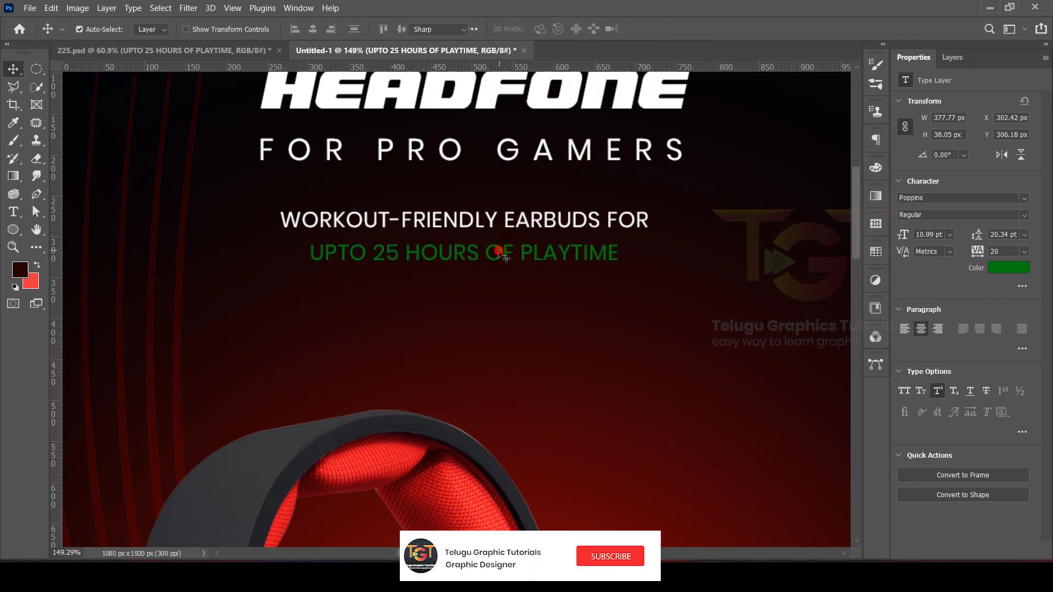
double_click(549, 253)
click(548, 28)
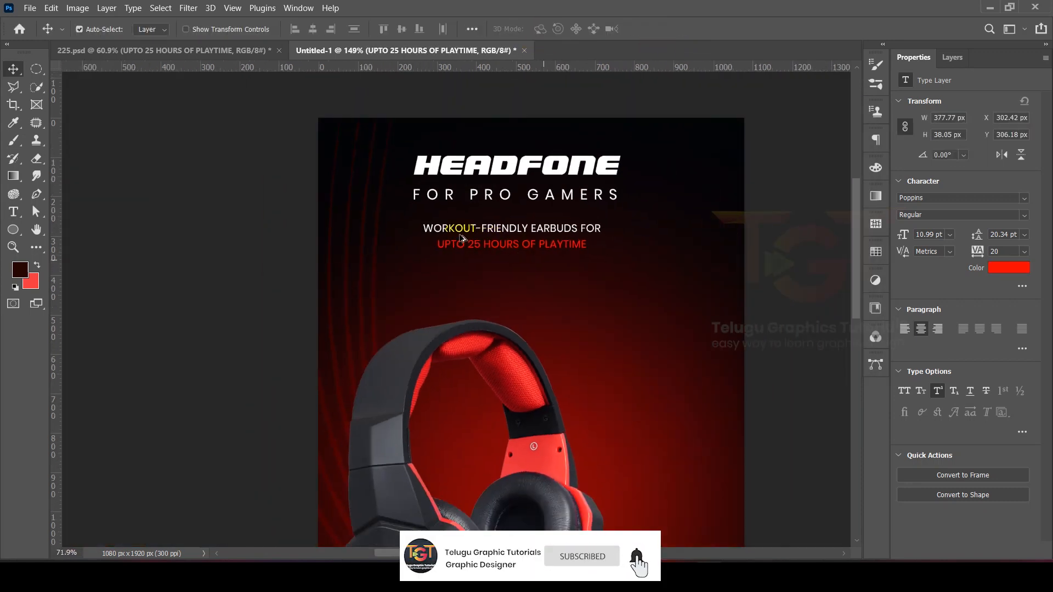
Group the UPTO 25 HOURS OF PLAYTIME and WORKOUT-FRIENDLY EARBUDS FOR text layers
click(957, 57)
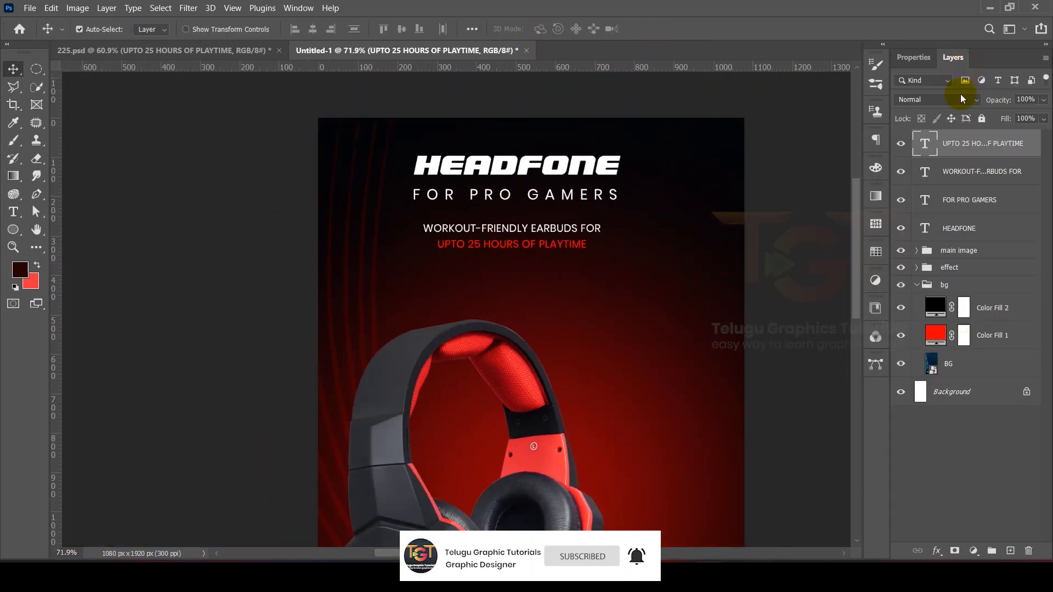
ctrl+click(959, 174)
click(992, 551)
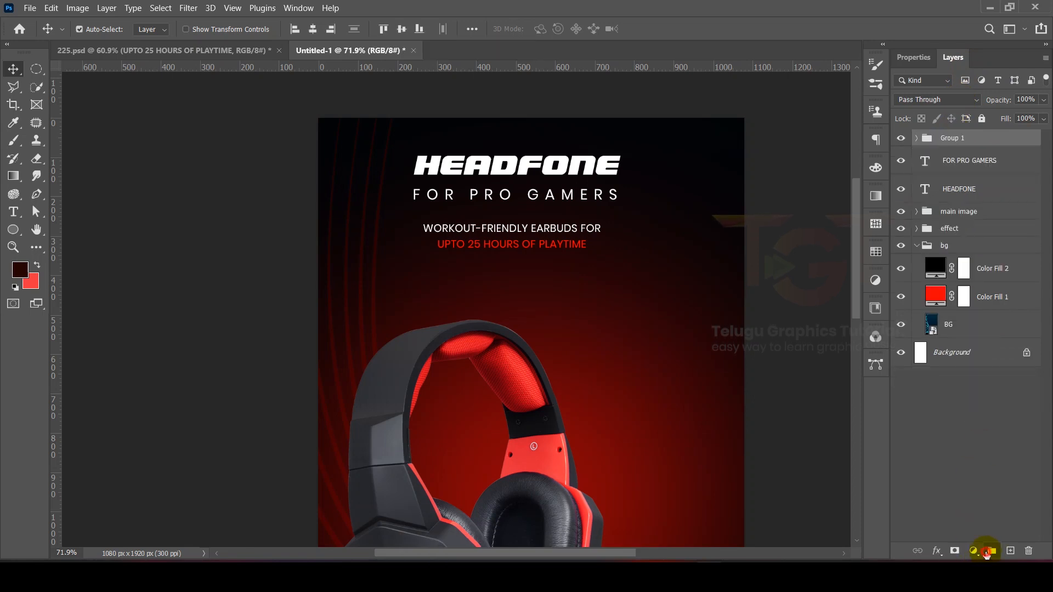
Group the FOR PRO GAMERS and HEADFONE layers as MAIN TEXT and rename the tagline group as TEXT 1
click(980, 160)
ctrl+click(983, 189)
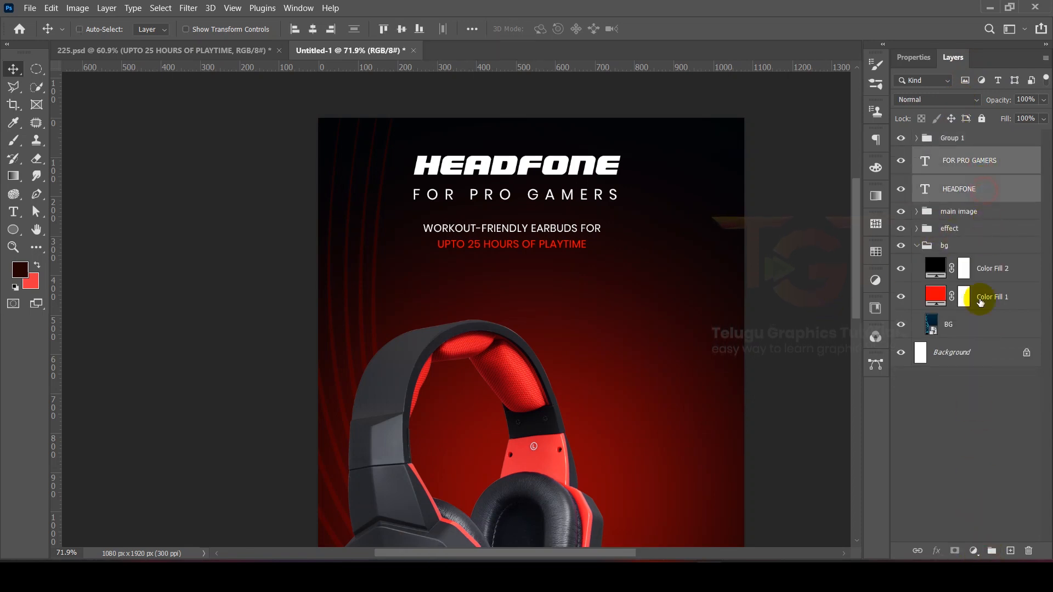
click(991, 551)
click(901, 156)
click(901, 155)
double_click(954, 154)
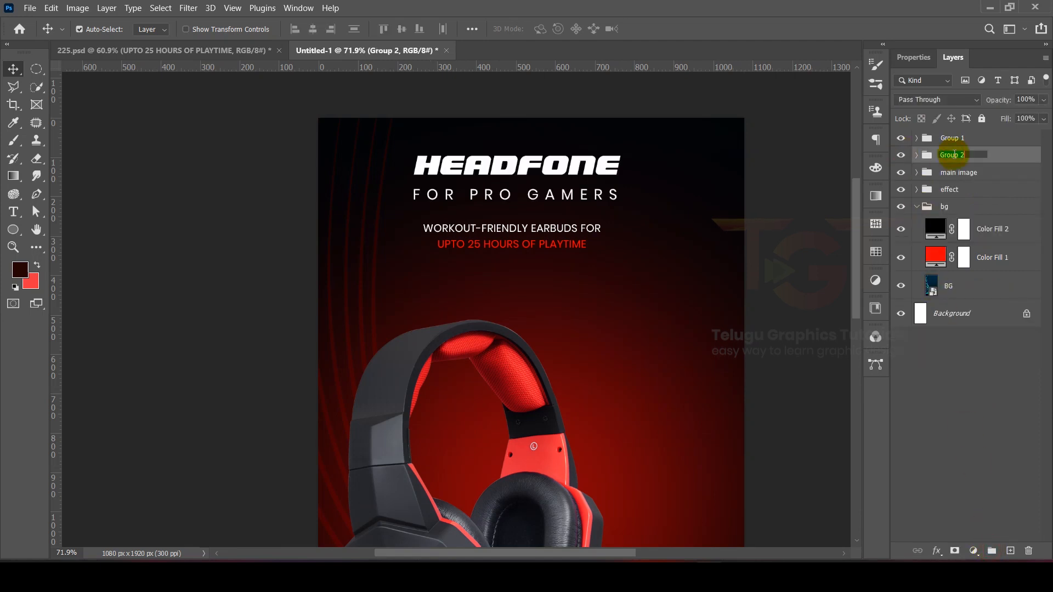
text(MAIN TEXT)
key(Return)
double_click(953, 138)
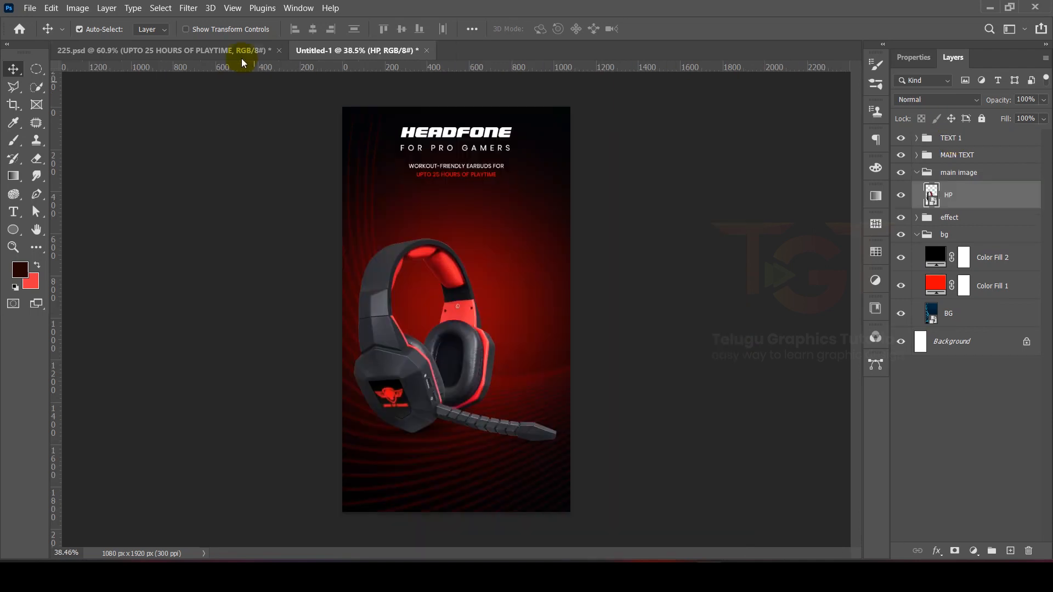
Using 225.psd as reference, duplicate the WORKOUT-FRIENDLY EARBUDS FOR line below the red line in Untitled-1 and change it to BIGGEST PRICE DROP
click(256, 52)
click(436, 202)
scroll(473, 237, up, 3)
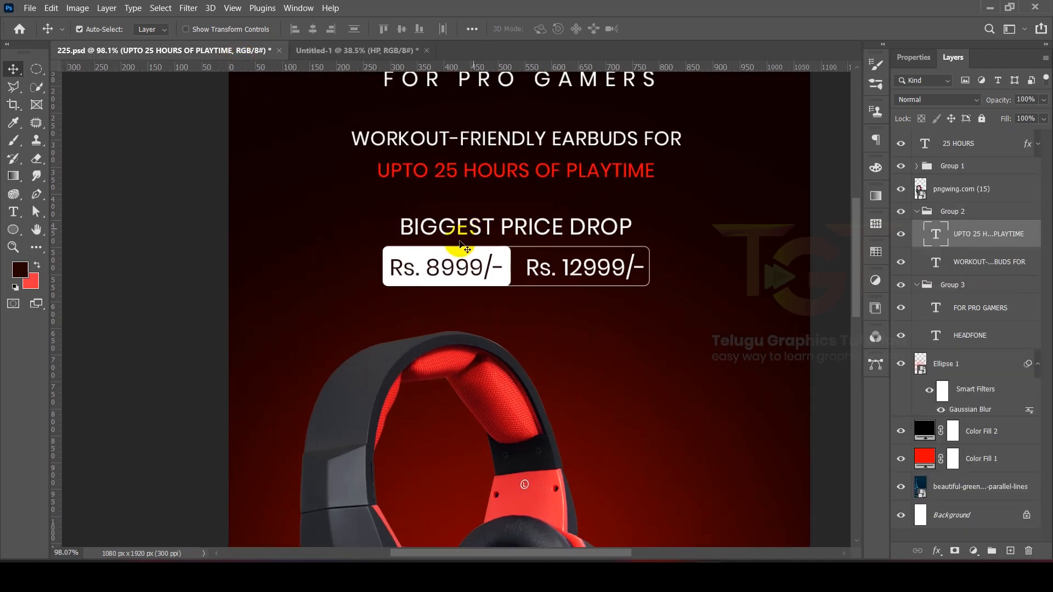
scroll(497, 239, up, 2)
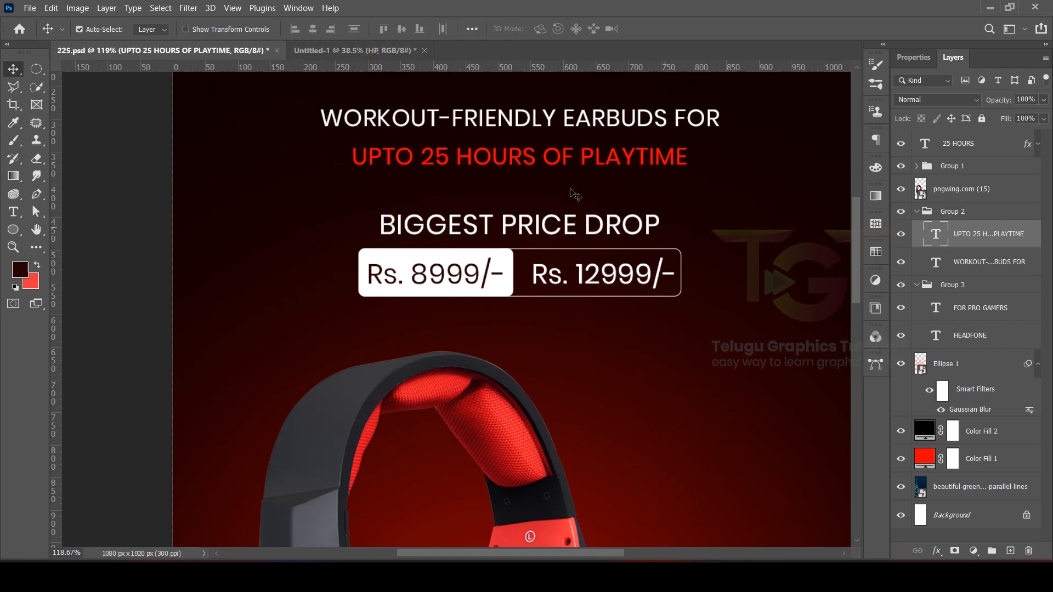
click(341, 49)
scroll(444, 183, up, 4)
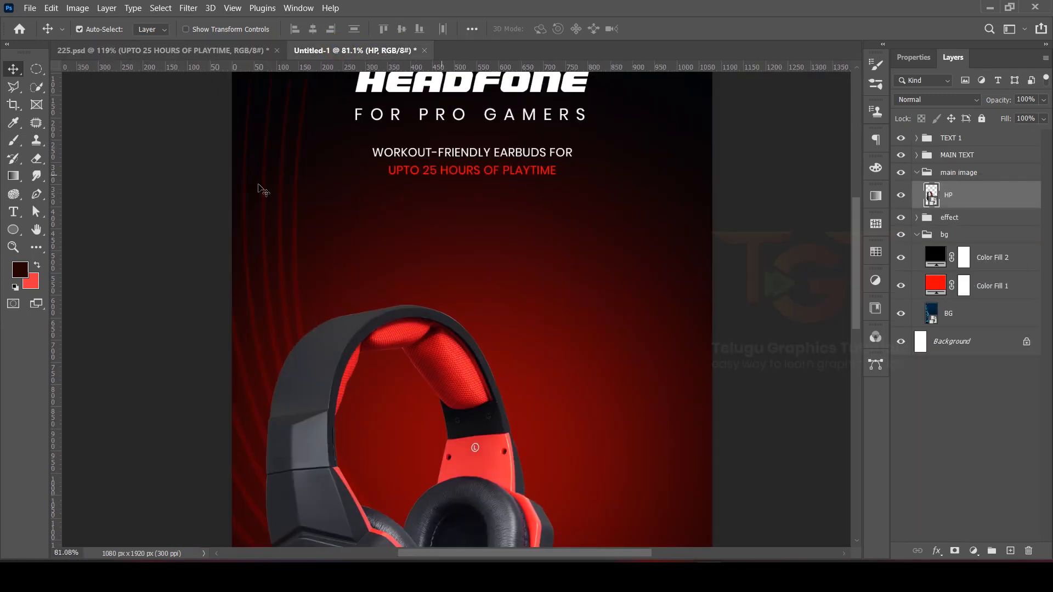
click(463, 159)
drag(462, 159, 463, 202)
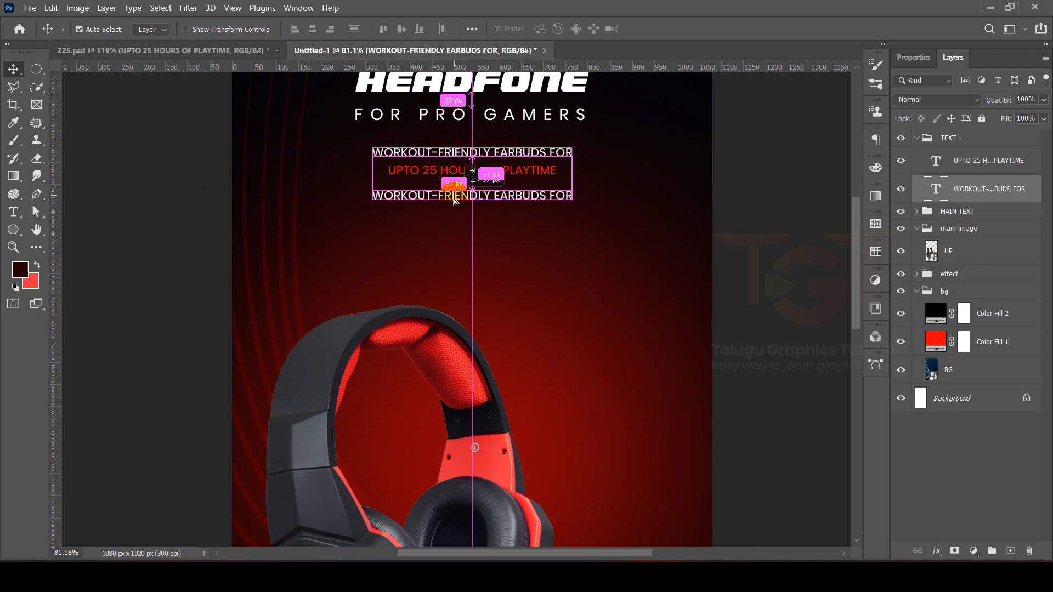
double_click(455, 198)
text(BIGGEST PRICE D)
text(ROP)
Set the font size of the BIGGEST PRICE DROP text to 18 pt
key(ctrl+a)
click(359, 28)
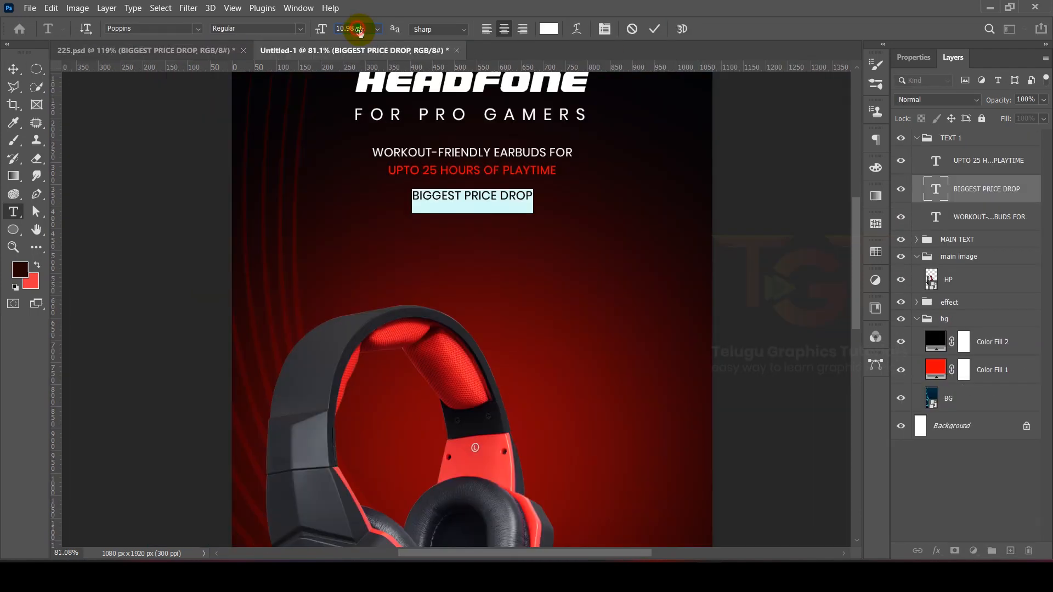
text(1.08)
key(Return)
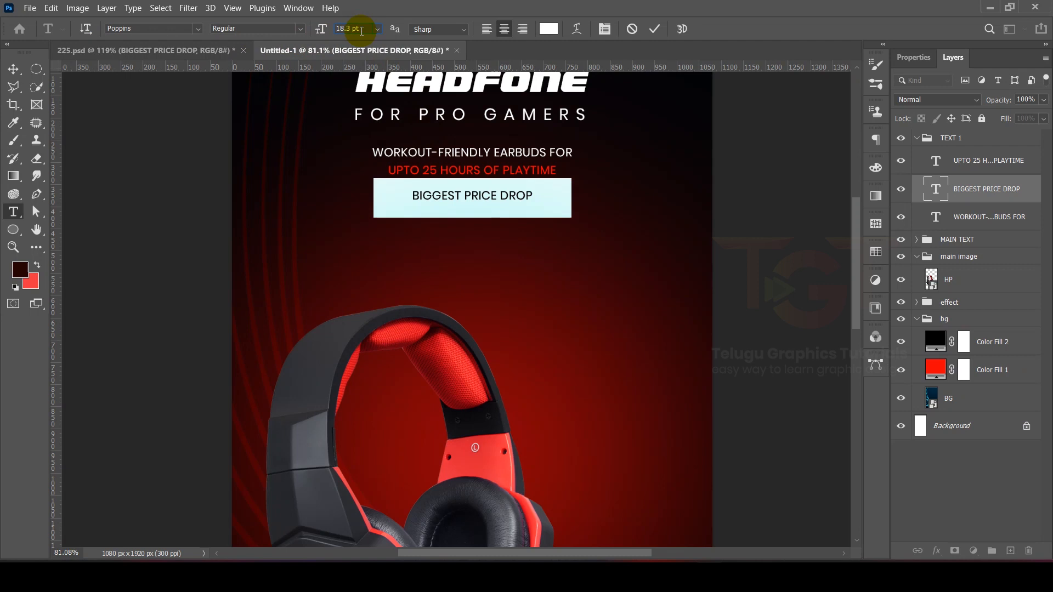
click(654, 29)
key(v)
scroll(482, 205, up, 3)
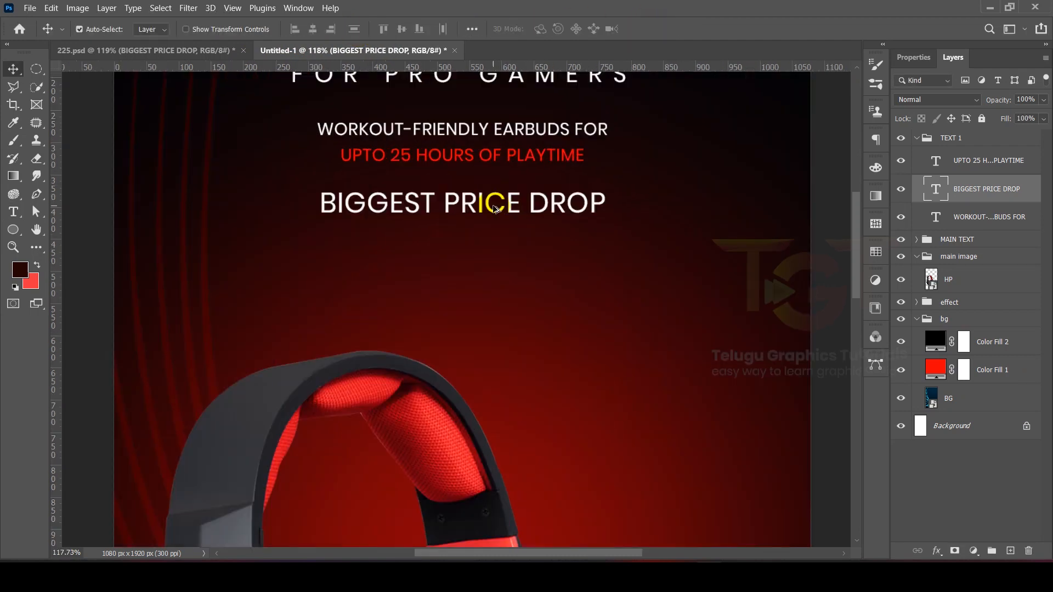
Duplicate the BIGGEST PRICE DROP line directly below itself and change the copy to Rs.8999/-, using 225.psd as reference
drag(482, 205, 482, 245)
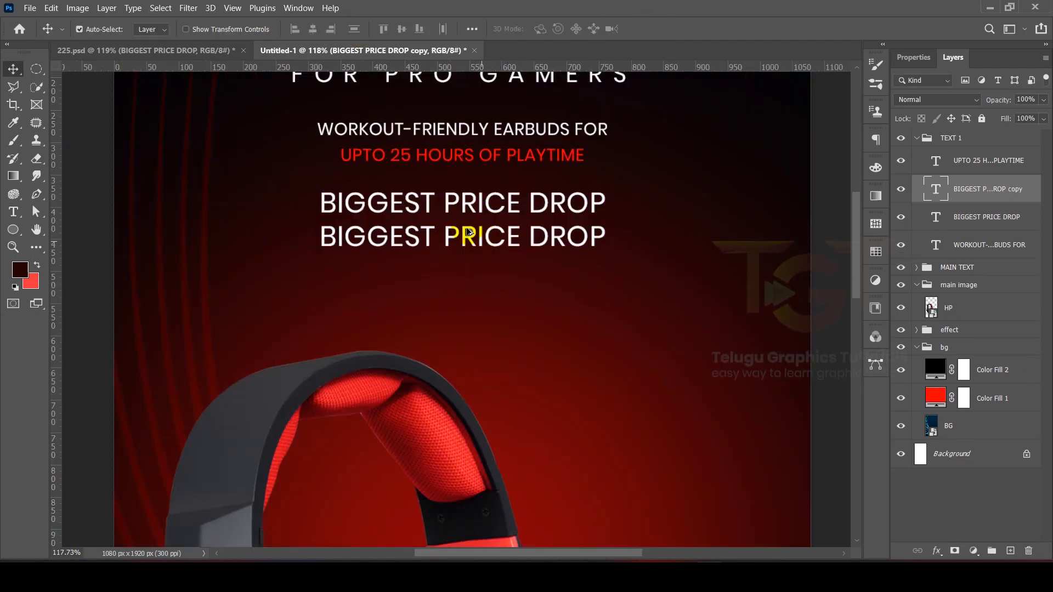
click(200, 52)
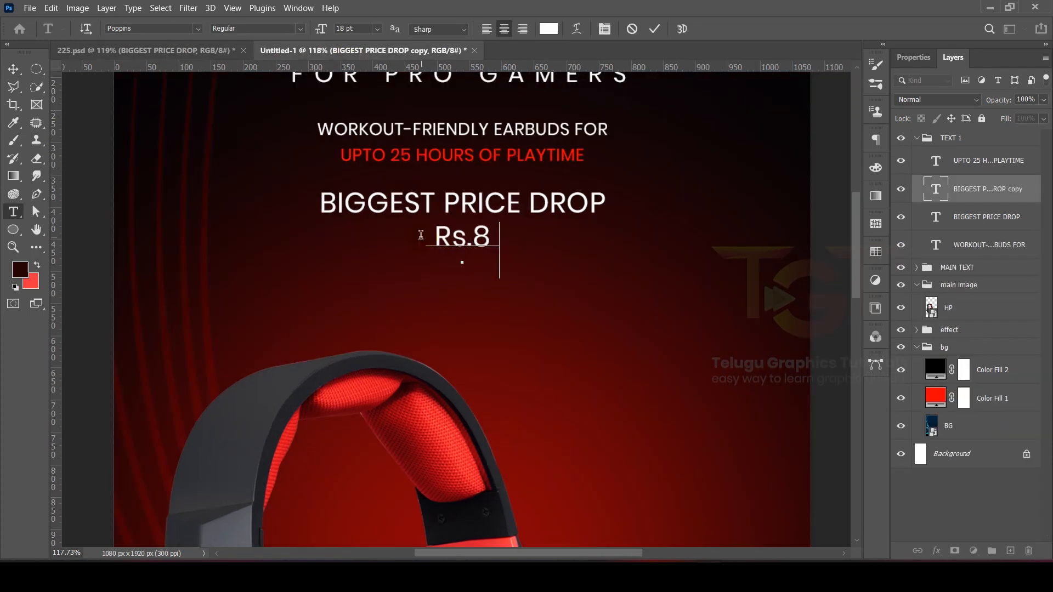
text(999/-)
key(ctrl+Return)
key(v)
Duplicate the Rs.8999/- text to its right, in line with the end of BIGGEST PRICE DROP, and change it to Rs.12999/-
scroll(435, 377, up, 5)
drag(435, 376, 619, 196)
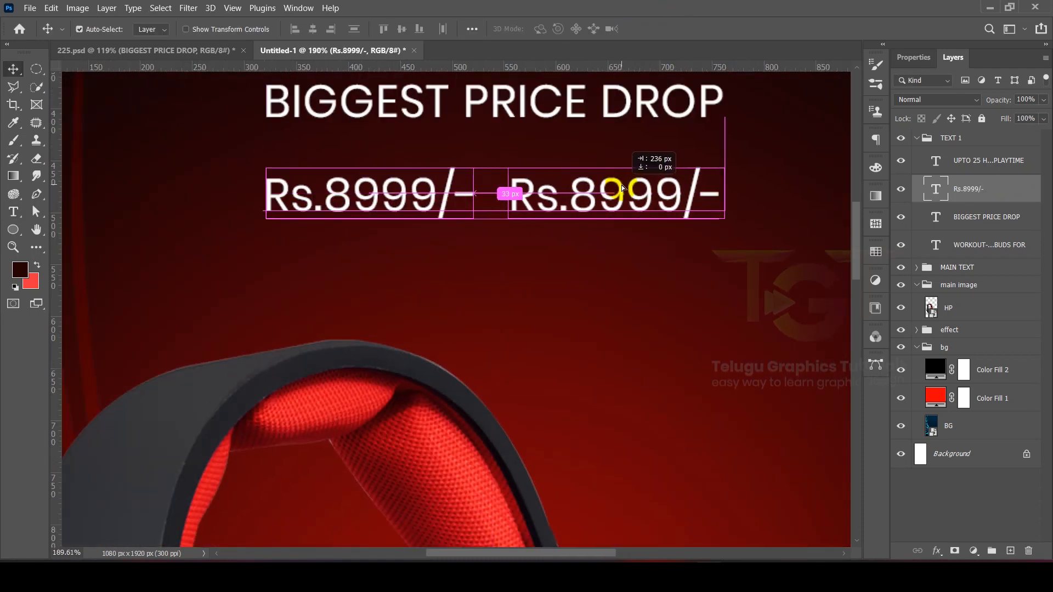
double_click(591, 192)
key(BackSpace)
text(12)
key(ctrl+Return)
scroll(604, 155, down, 3)
Using 225.psd as reference, draw a rectangle about 218 x 69 px over Rs.8999/- in Untitled-1 and round its corners to 13 px
click(231, 51)
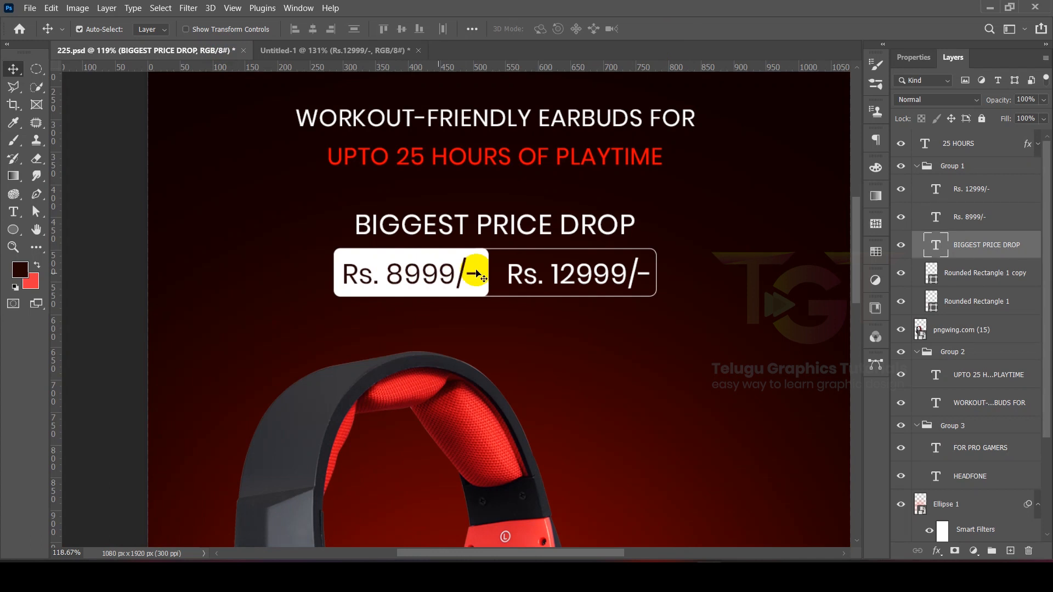
scroll(455, 263, up, 3)
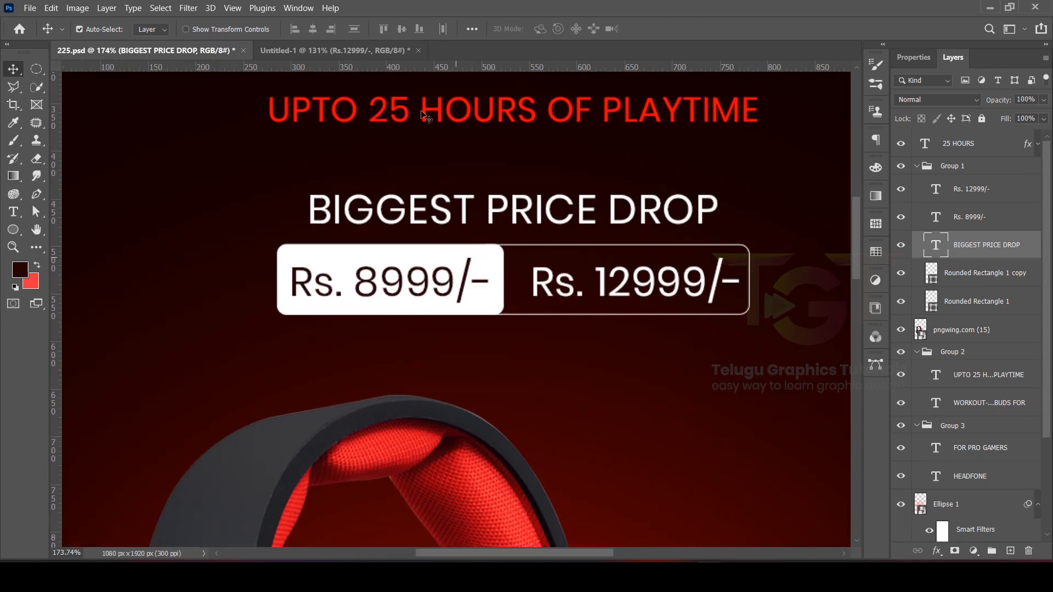
click(354, 50)
click(13, 229)
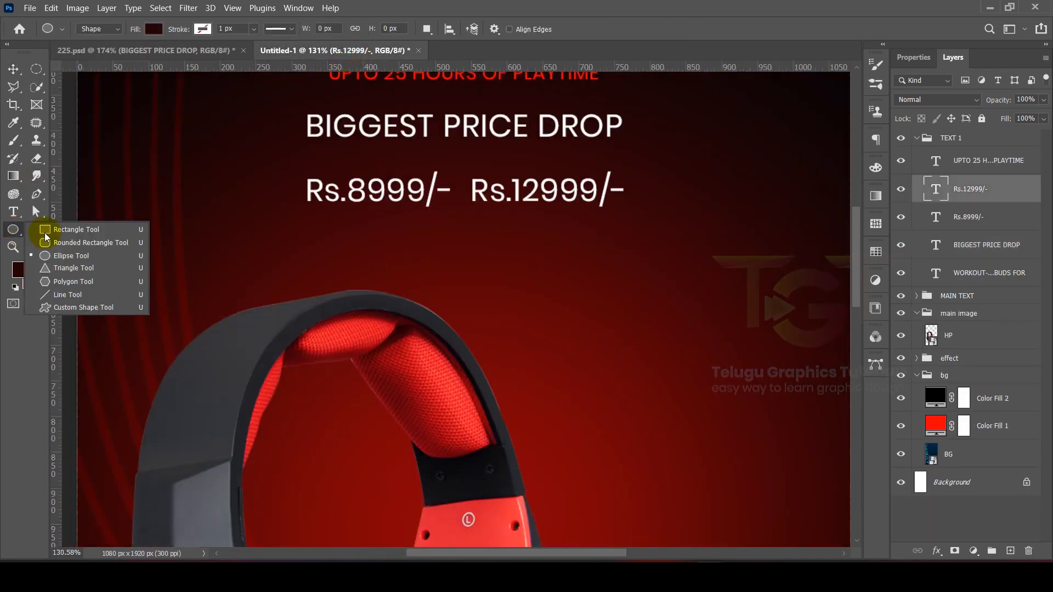
click(60, 230)
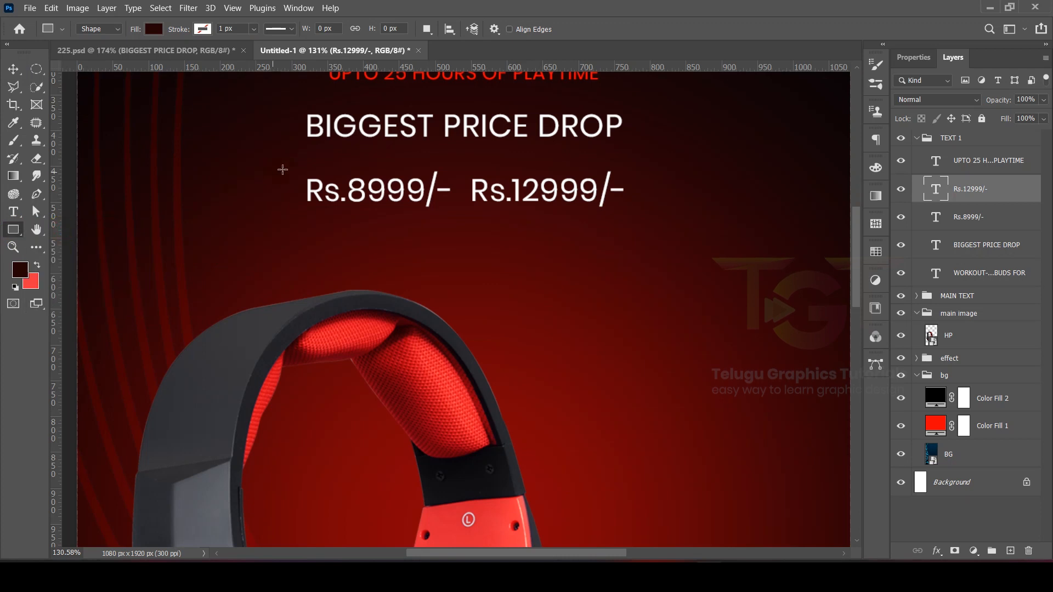
mouse_move(299, 164)
mouse_down()
mouse_move(364, 193)
mouse_move(466, 212)
mouse_move(455, 213)
mouse_up()
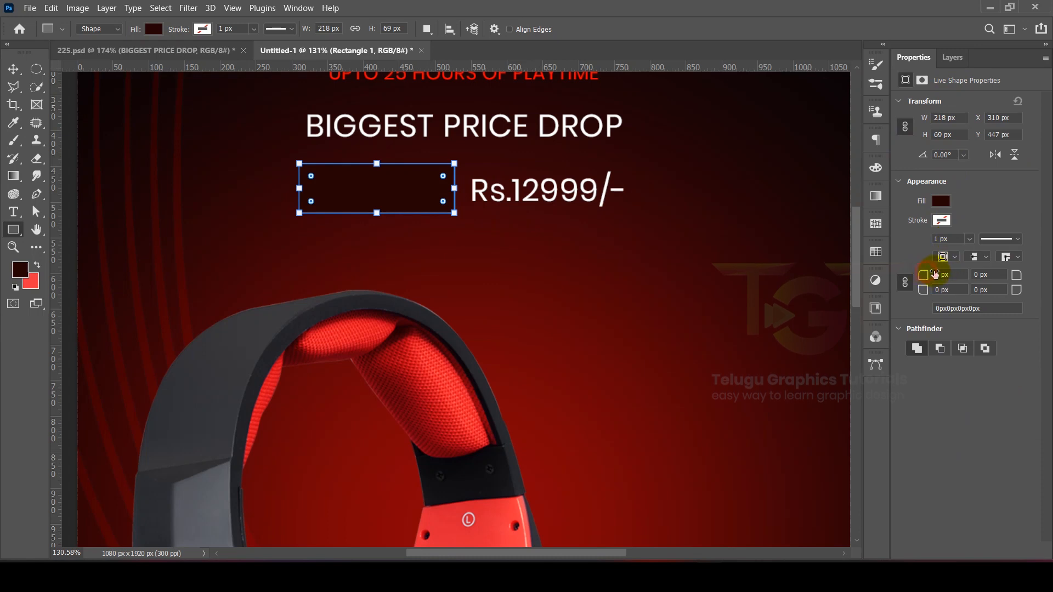
click(934, 273)
key(Return)
scroll(411, 177, up, 3)
Duplicate the rounded rectangle horizontally so the copy sits edge to edge beside it over the Rs.12999/- text
click(13, 68)
scroll(384, 195, down, 4)
drag(391, 198, 536, 201)
scroll(537, 201, up, 3)
scroll(538, 202, up, 2)
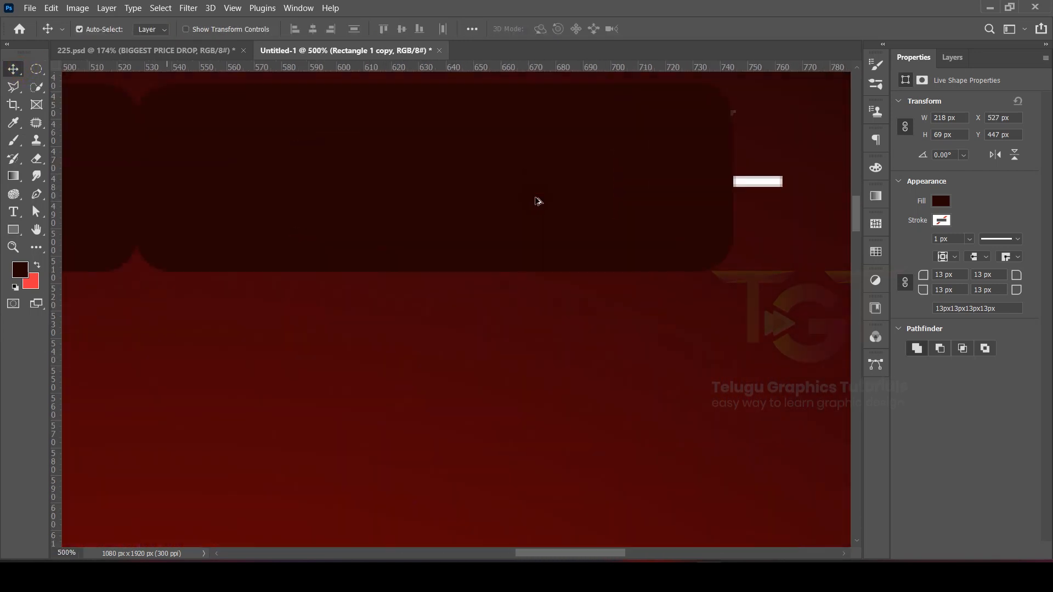
Remove the fill of the rectangle around Rs.12999/- and give it a white stroke
scroll(538, 204, down, 2)
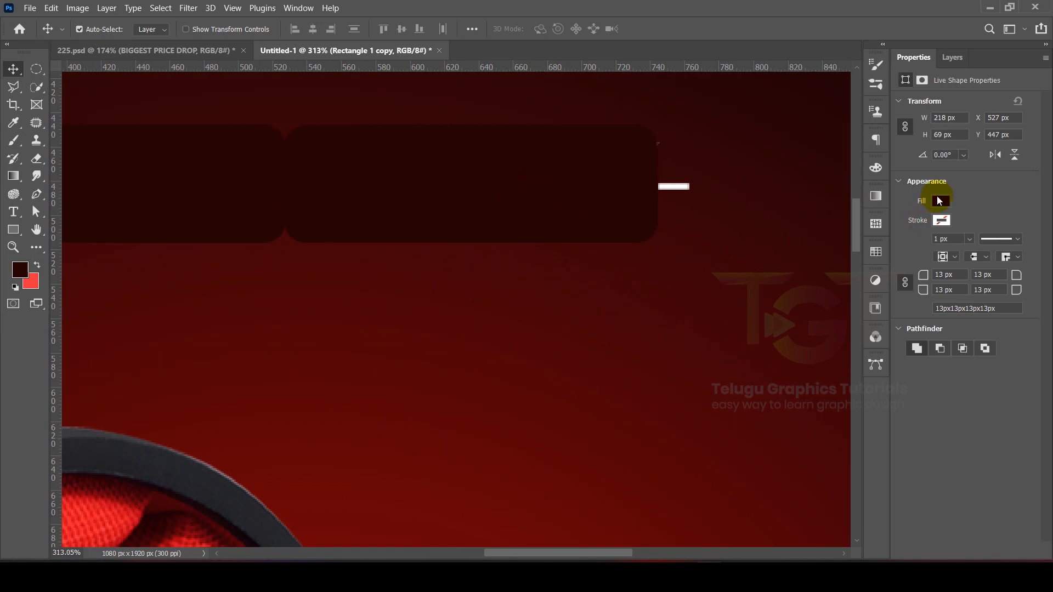
click(941, 203)
click(876, 233)
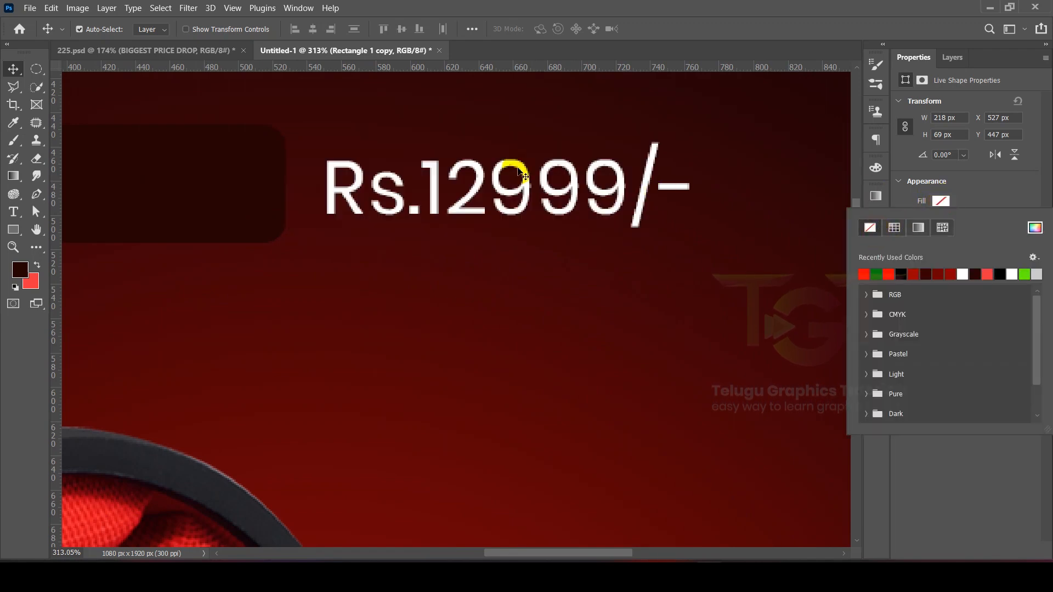
click(903, 172)
click(950, 221)
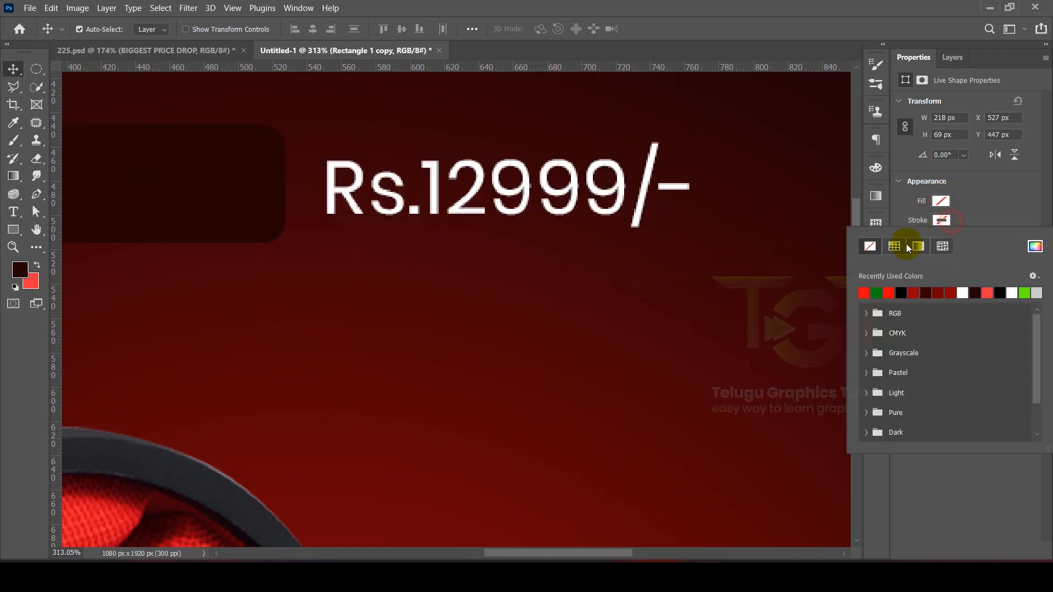
click(963, 291)
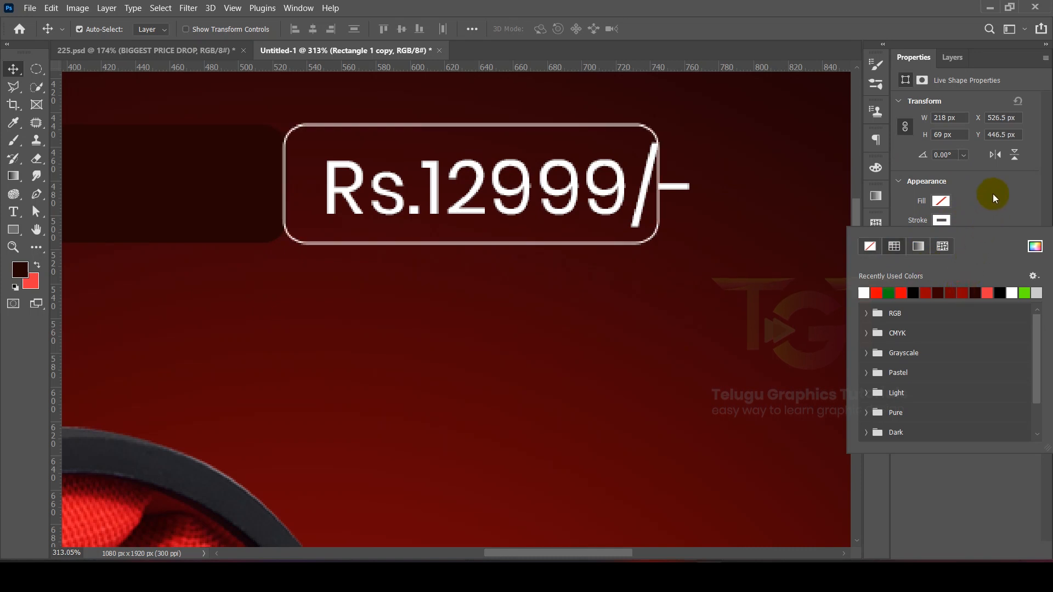
click(1002, 215)
Change the fill of the rectangle over the Rs.8999/- text to white
scroll(397, 296, down, 3)
scroll(381, 216, left, 3)
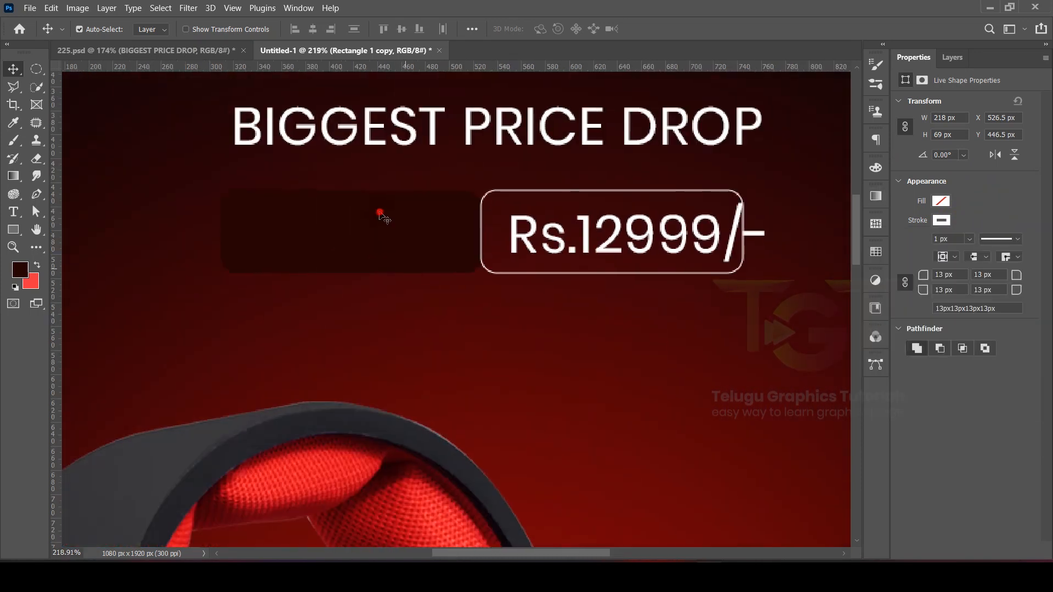
click(384, 217)
click(949, 204)
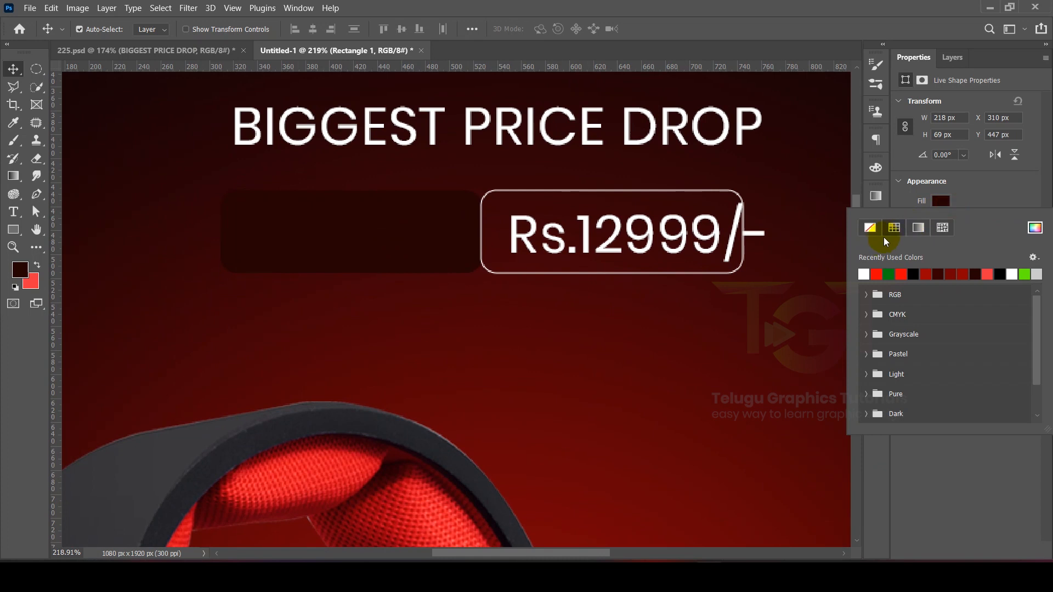
click(866, 274)
click(565, 327)
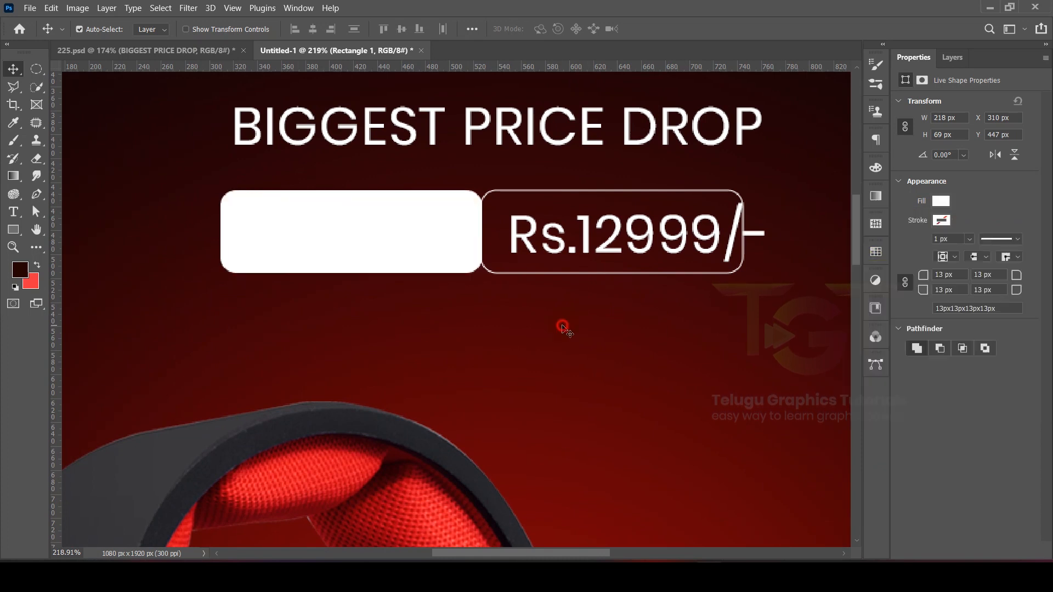
Group the two price rectangles and move the group below the TEXT 1 group in the layer order
click(954, 57)
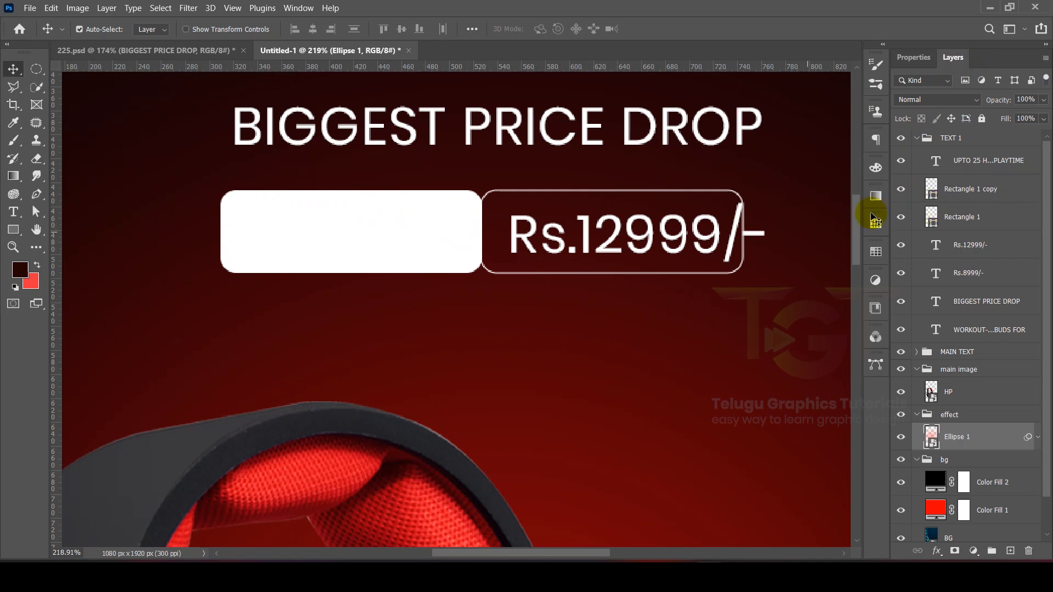
click(469, 203)
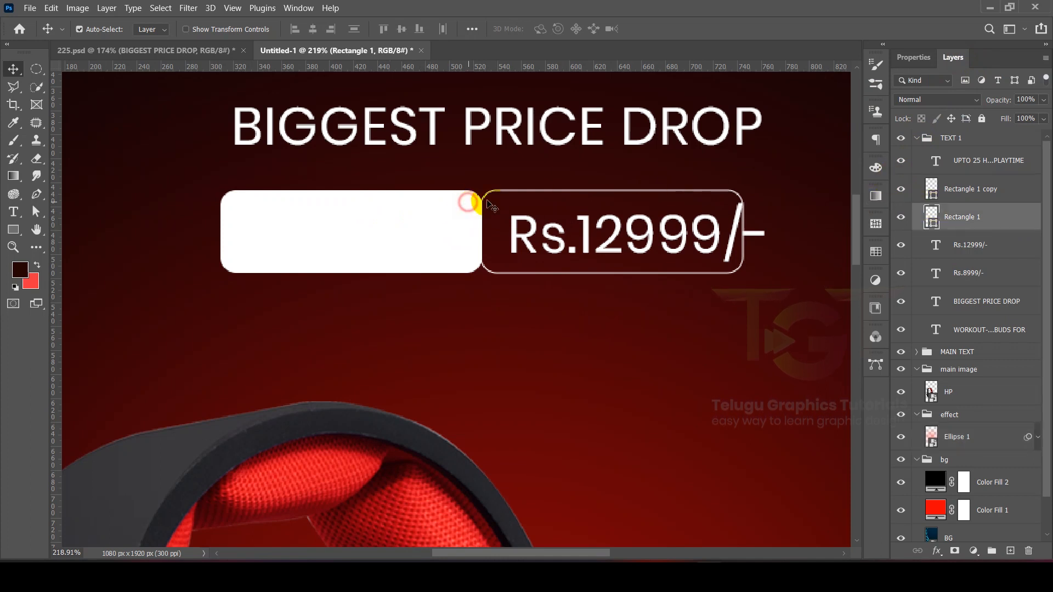
shift+click(519, 196)
click(991, 551)
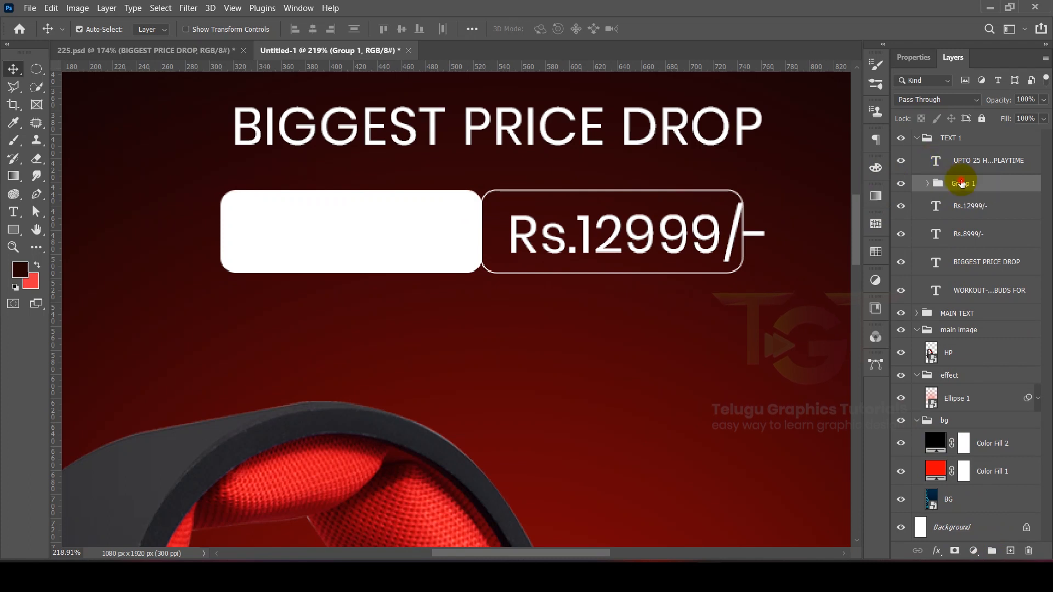
drag(961, 185, 965, 305)
Rename the rectangle group as box design and toggle the TEXT 1 group's visibility to check it
click(916, 138)
double_click(952, 155)
text(box design)
key(Return)
click(901, 137)
click(901, 138)
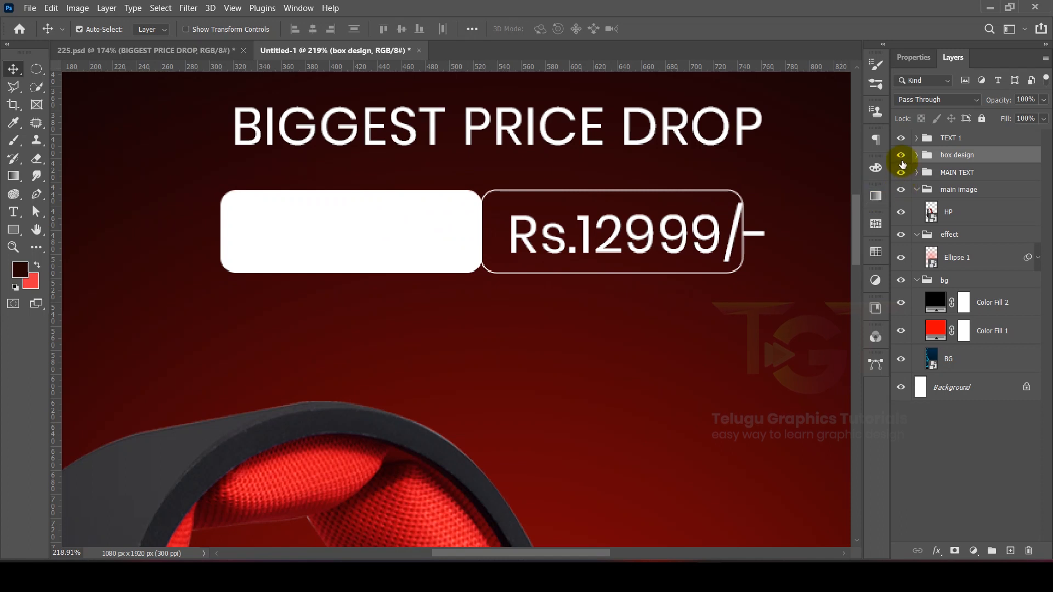
Hide the box design group and recolour the Rs.8999/- text with a dark red sampled from the background
click(901, 156)
drag(335, 228, 378, 231)
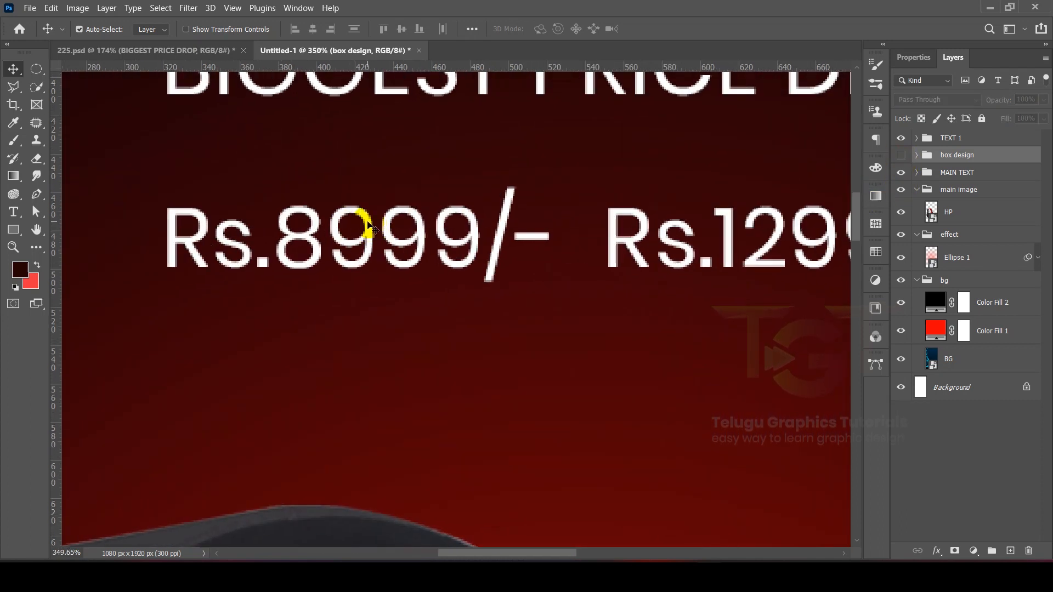
click(368, 227)
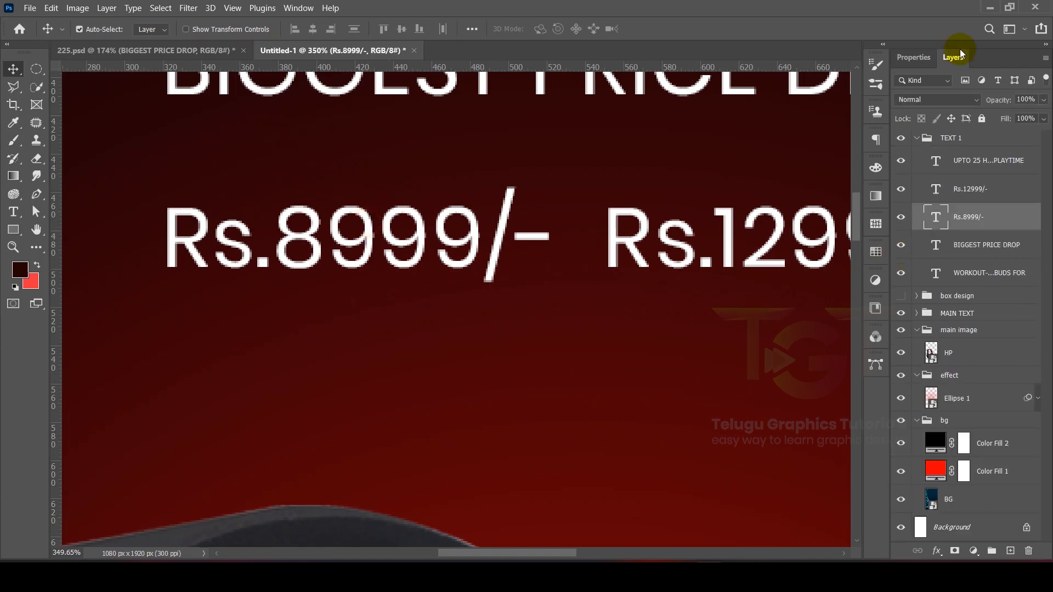
click(914, 57)
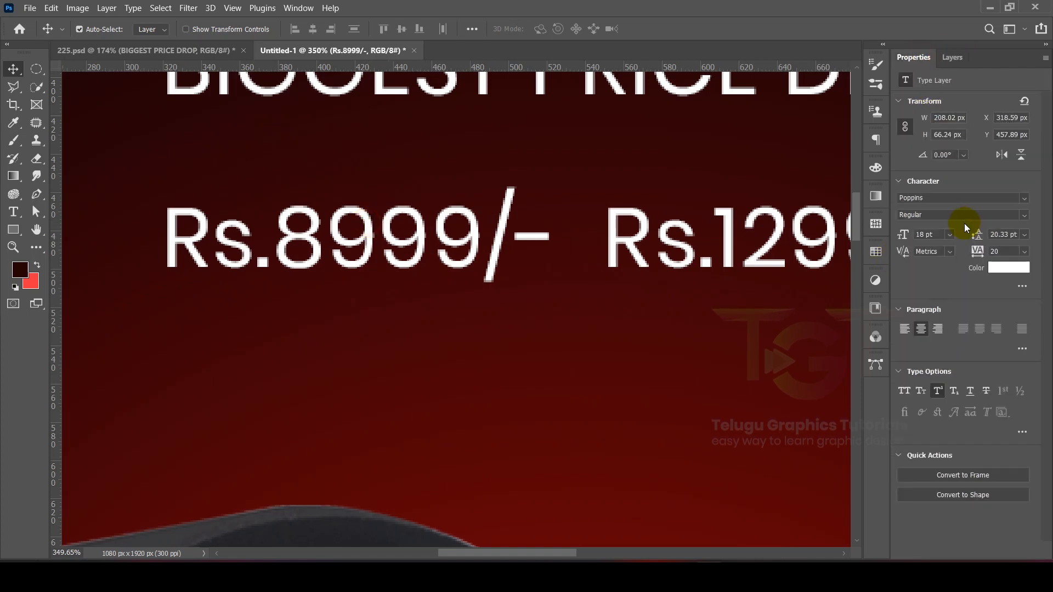
click(1001, 267)
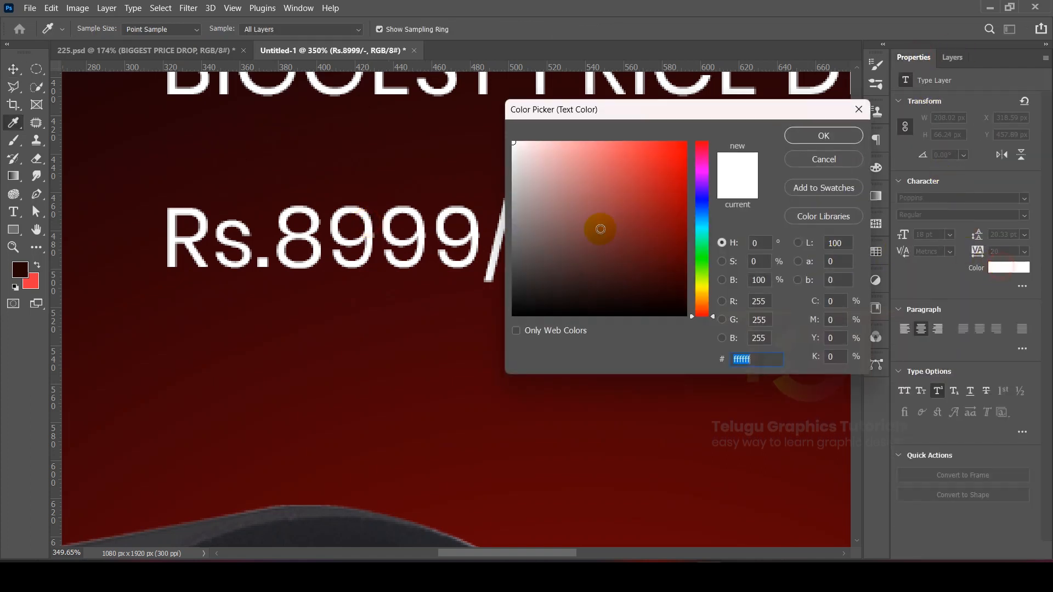
click(440, 205)
click(826, 134)
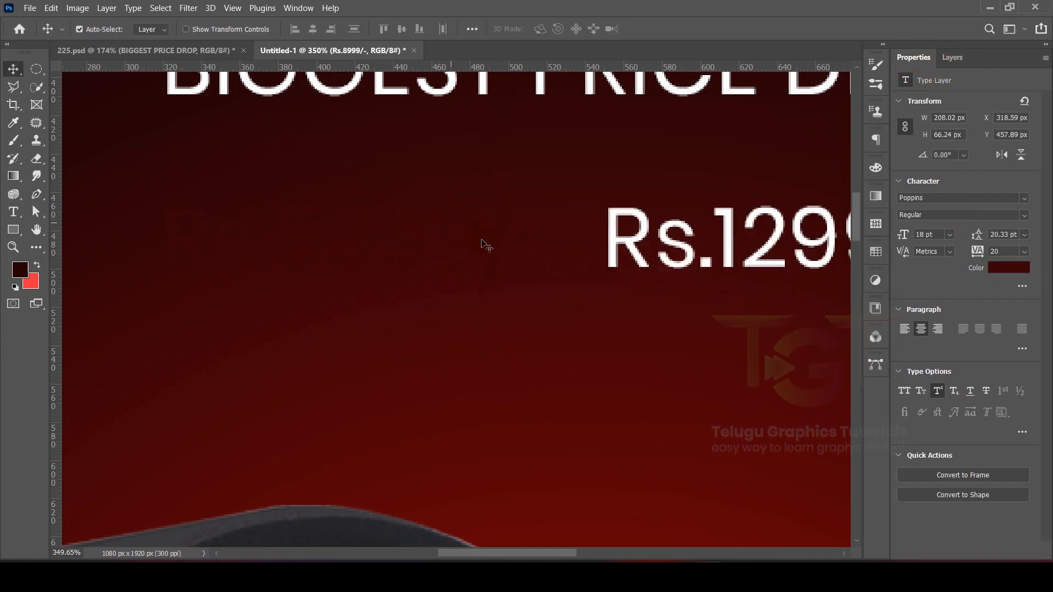
Make the box design group visible again behind the price texts
drag(473, 241, 784, 233)
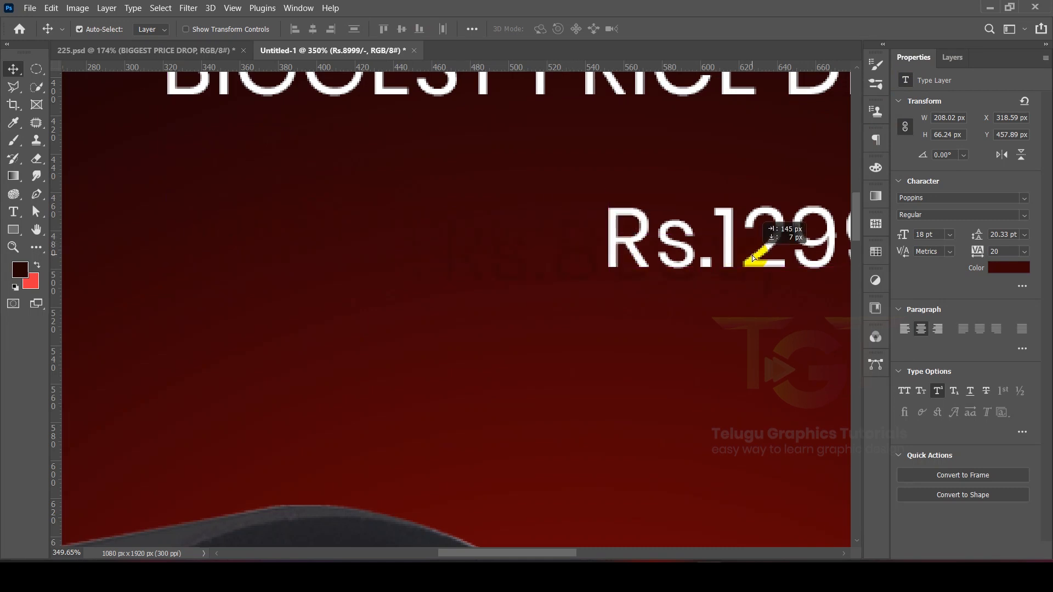
click(953, 58)
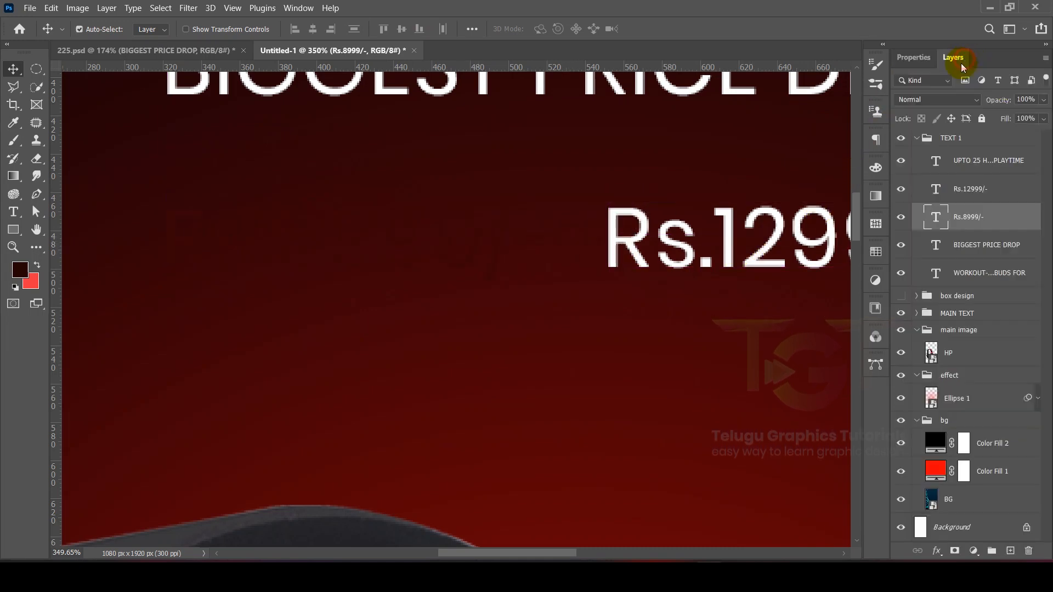
click(901, 297)
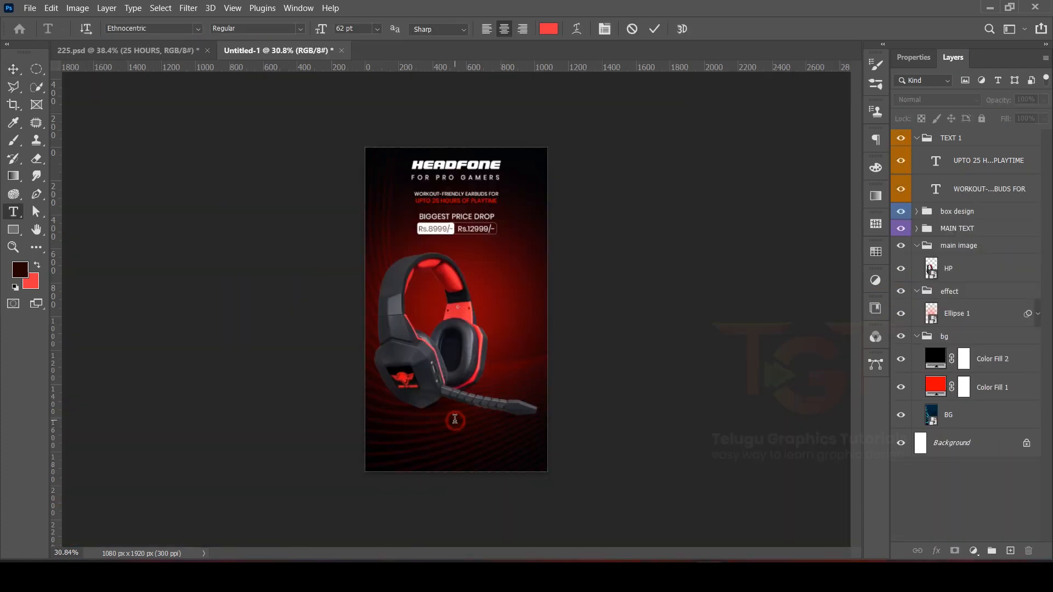
Add the text 25 HOURS on two lines over the lower part of the headphone image
click(455, 420)
text(25 )
text(HOURS)
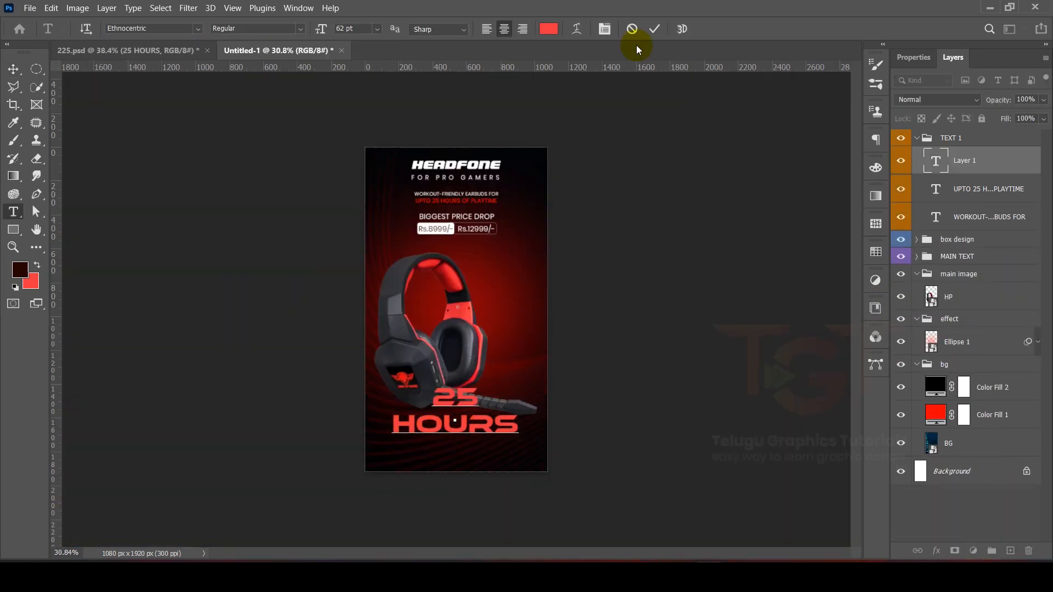
Mark Ethnocentric as a favourite font and apply it to the whole 25 HOURS text
key(ctrl+a)
click(198, 29)
click(174, 111)
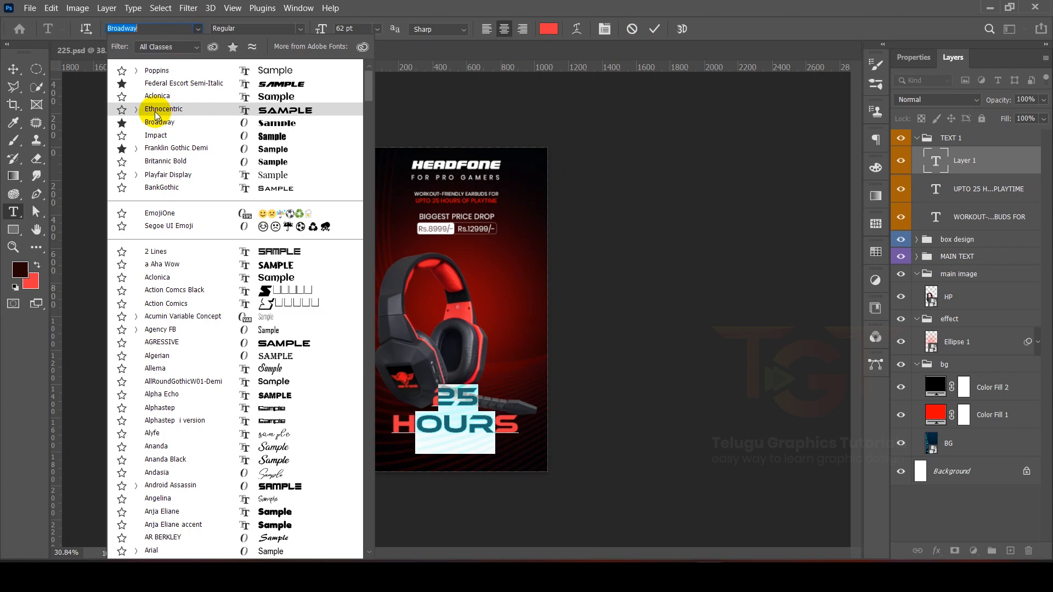
click(121, 110)
click(165, 111)
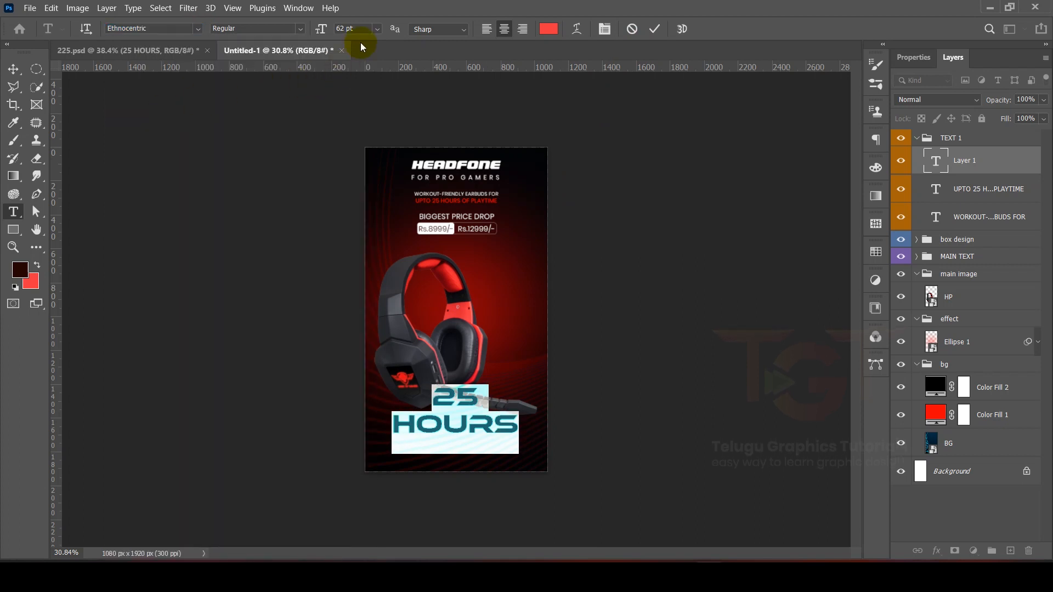
Recolour the 25 HOURS text to a bright light red and commit the text
click(548, 28)
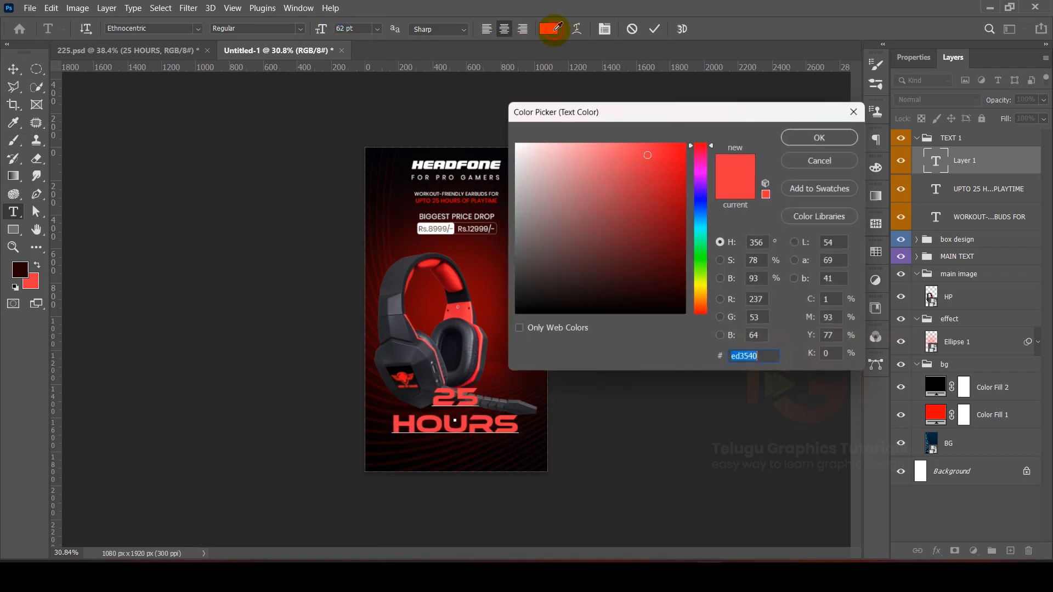
drag(651, 159, 651, 151)
click(823, 136)
click(657, 29)
Position the 25 HOURS text below the headphone's microphone and shift the headphone image slightly up
scroll(455, 428, up, 8)
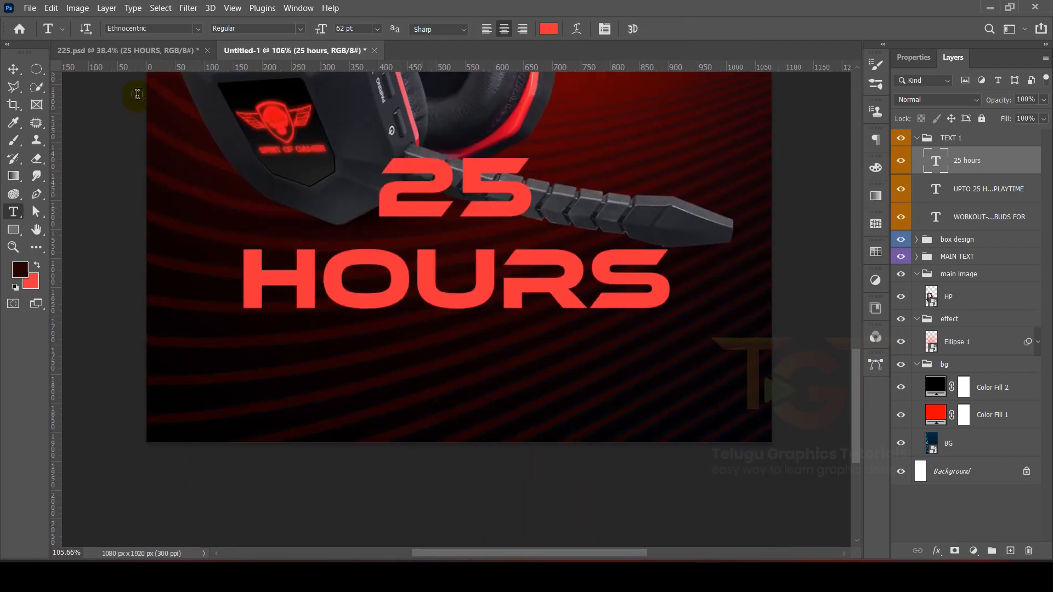
click(13, 69)
scroll(299, 277, down, 5)
drag(369, 367, 391, 361)
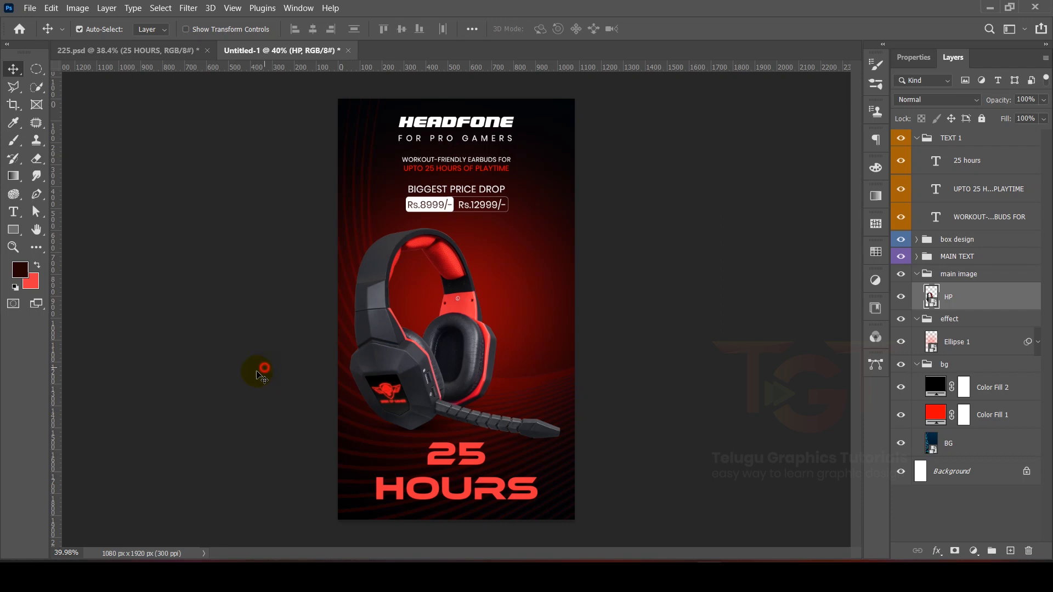
click(249, 428)
scroll(460, 485, up, 3)
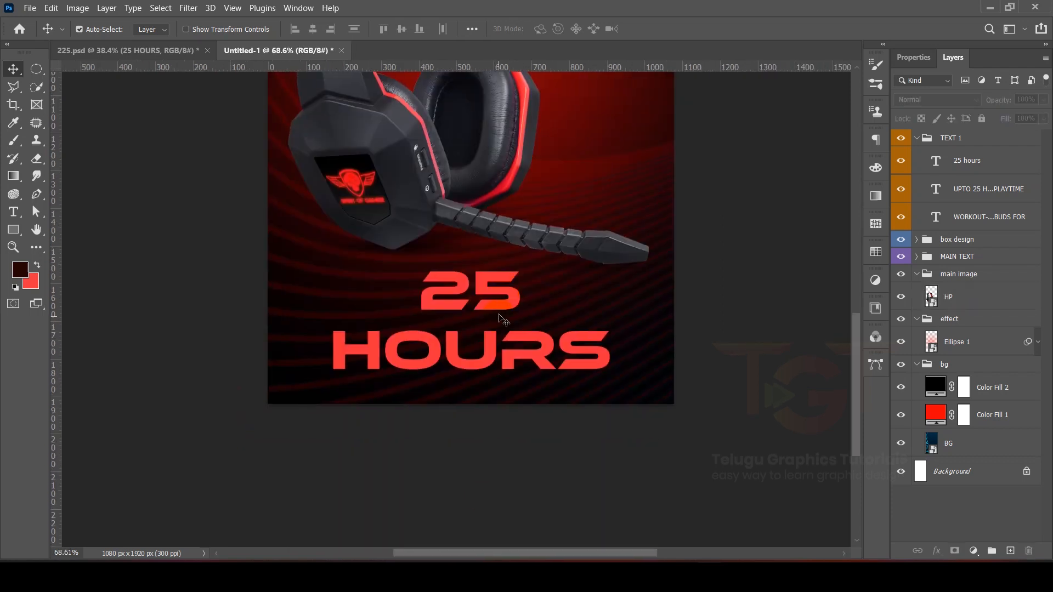
Add a 3 px centred Stroke layer style to the 25 HOURS text
click(513, 299)
right_click(998, 166)
click(873, 19)
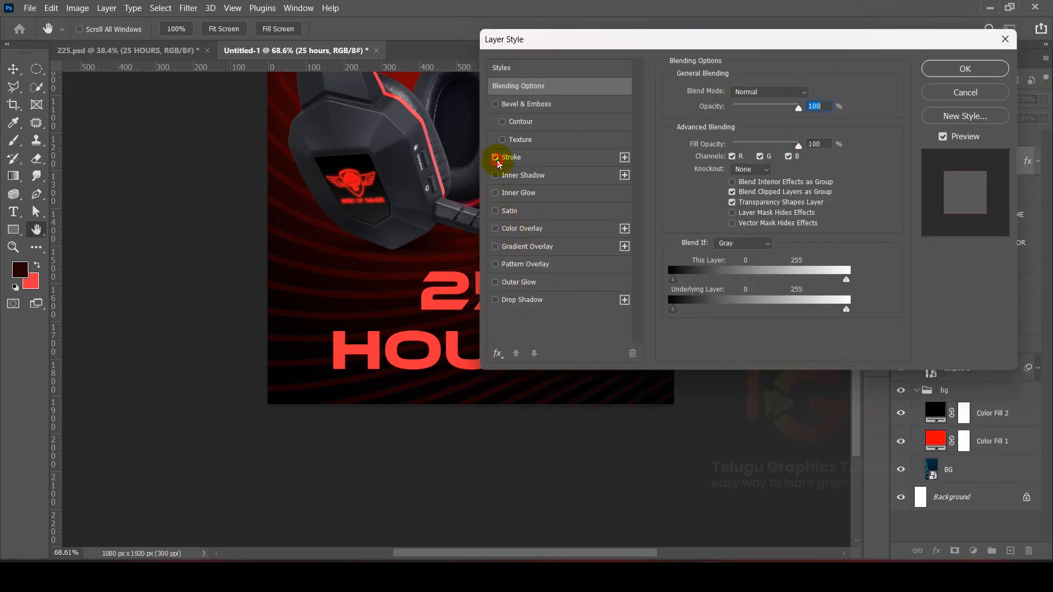
click(549, 157)
drag(665, 42, 809, 91)
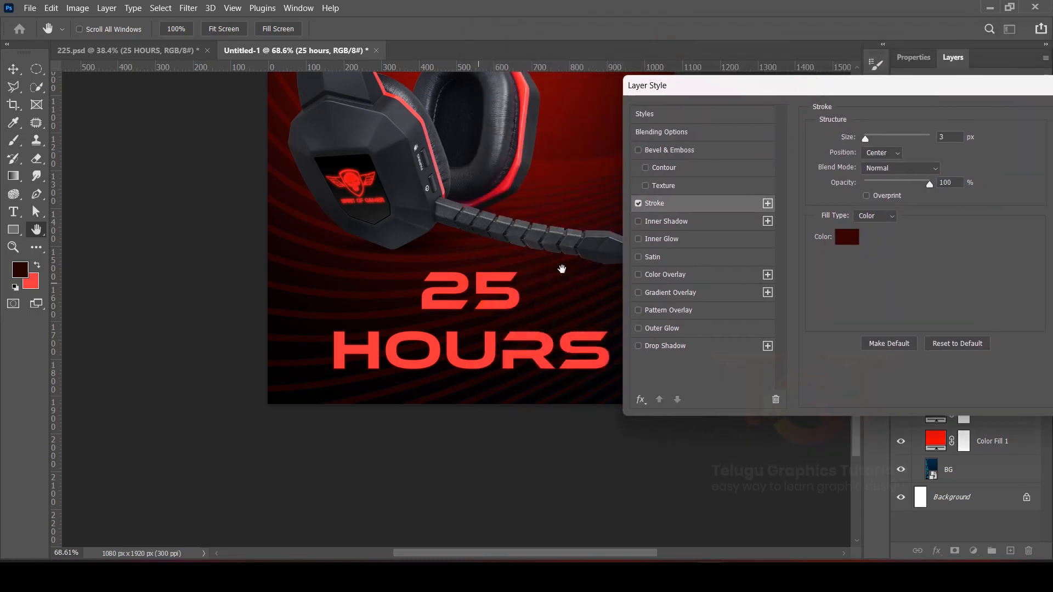
Try light grey dbdbdb as the stroke colour and revert to the dark red 340000
click(847, 236)
click(677, 193)
drag(663, 234, 514, 165)
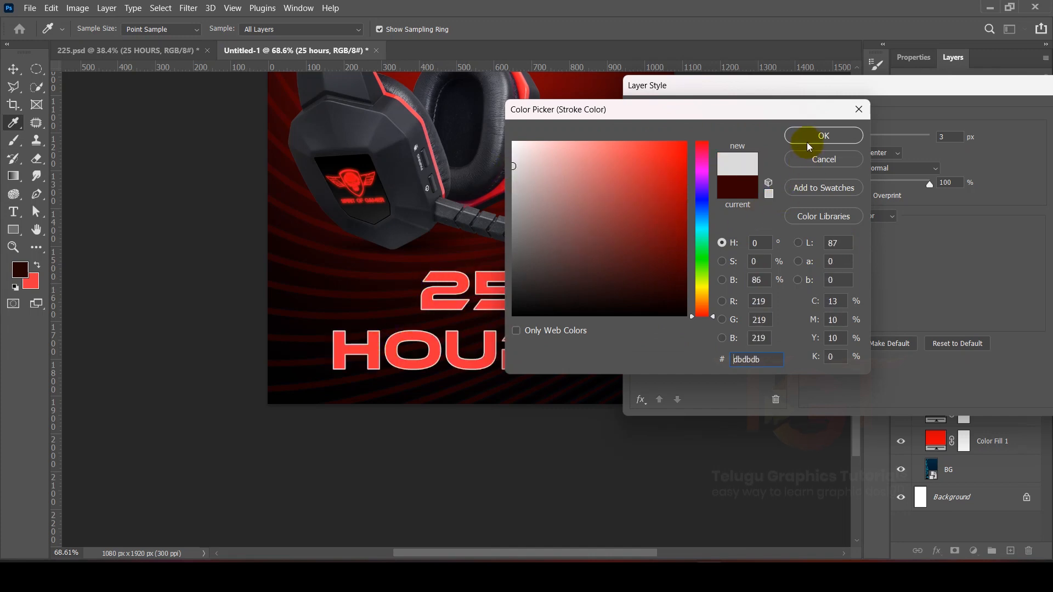
click(737, 188)
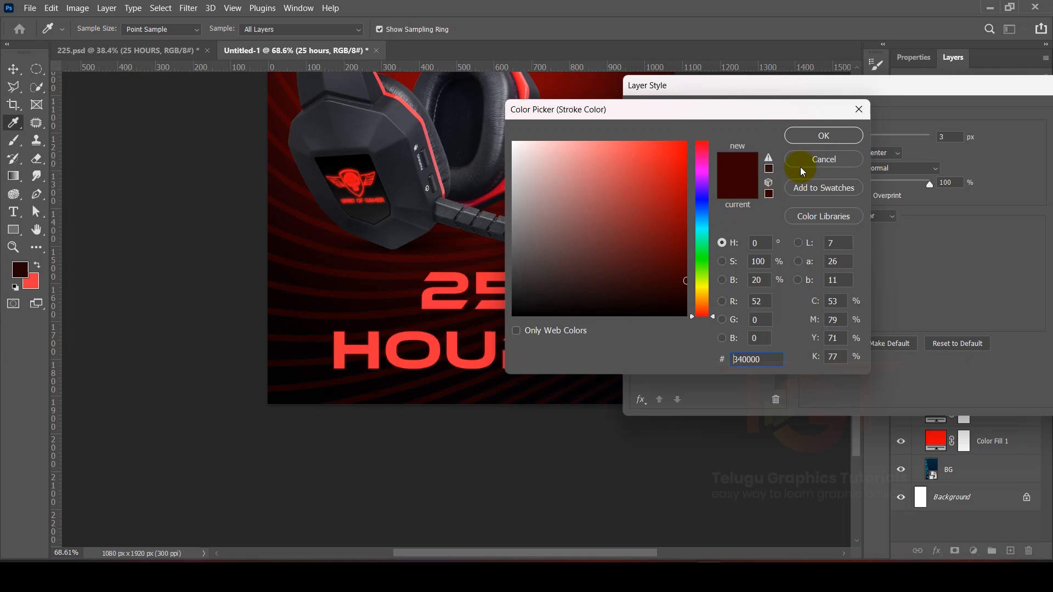
click(809, 138)
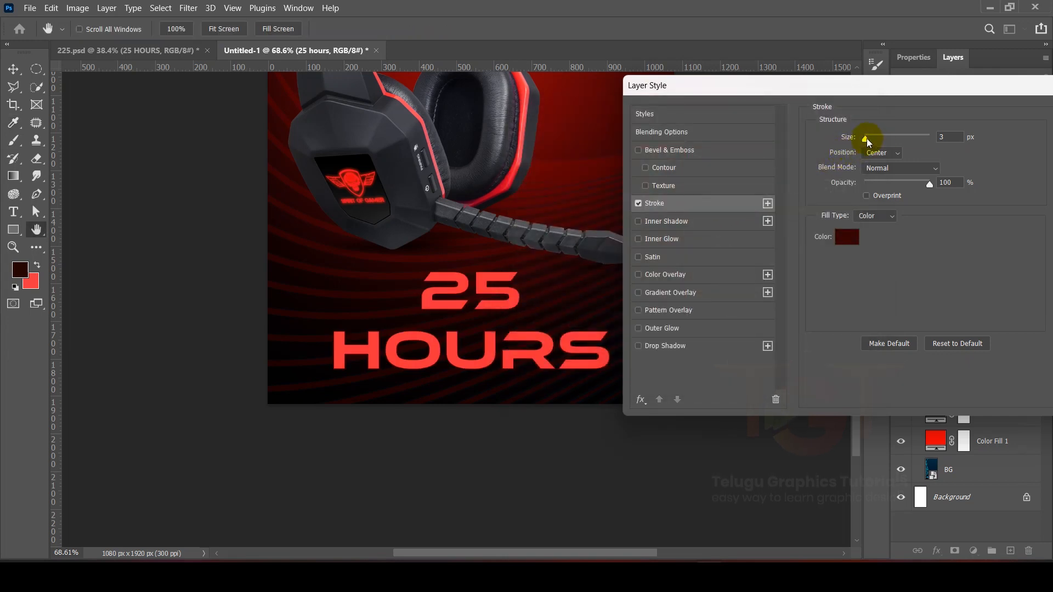
Raise the stroke colour's brightness to 50% for the dark red 7f0000
click(846, 237)
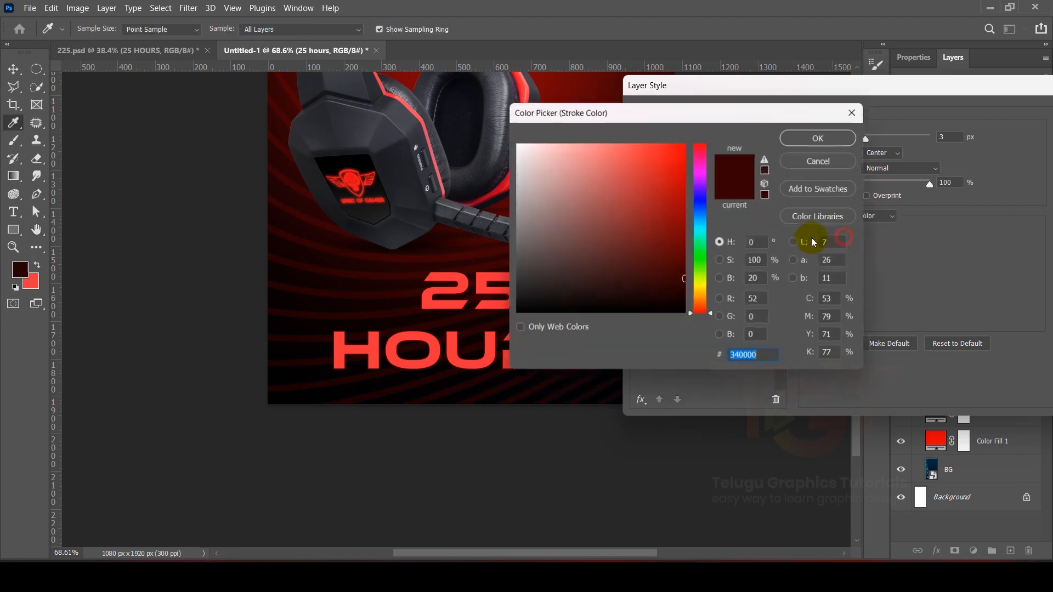
click(720, 262)
click(723, 282)
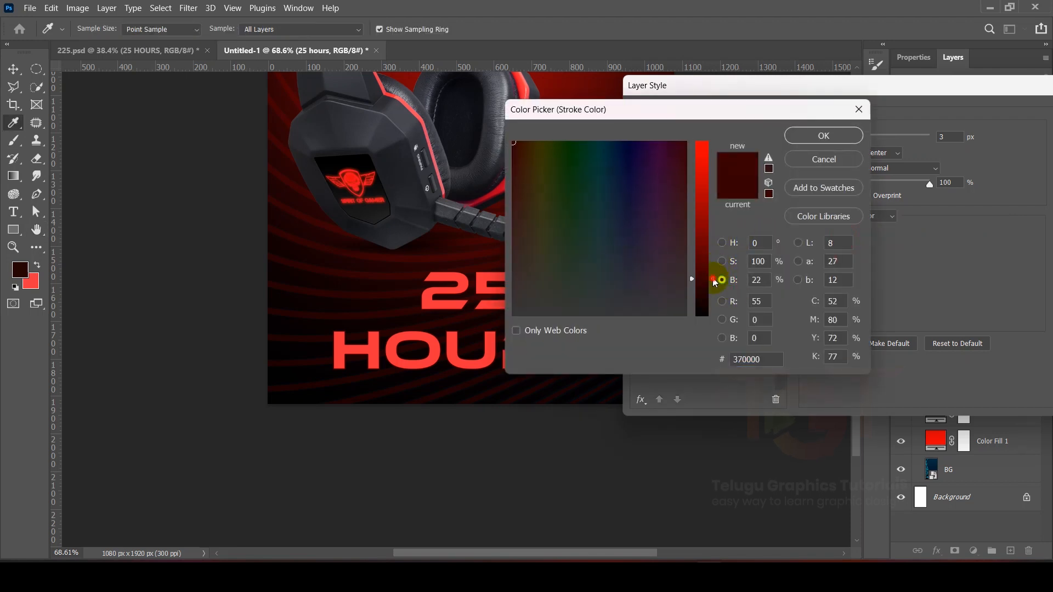
drag(715, 283, 719, 248)
click(713, 230)
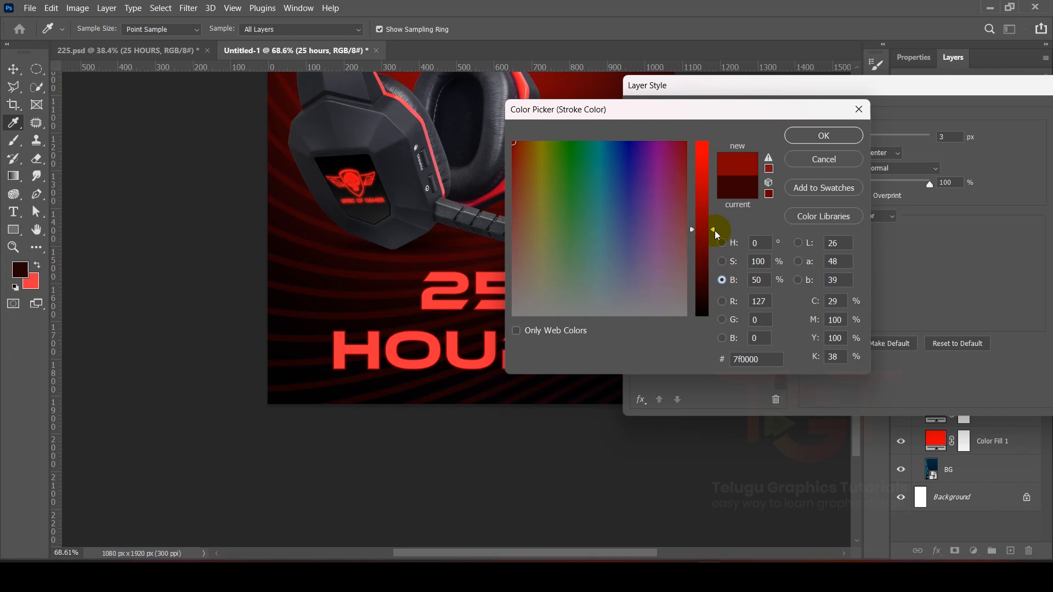
click(824, 135)
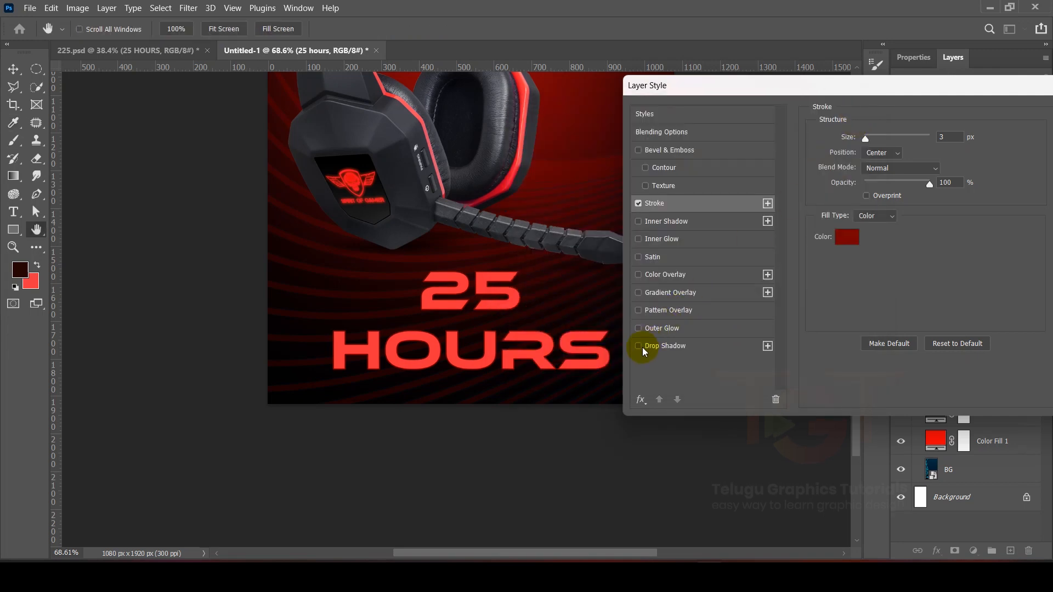
Add a dark red Outer Glow to the 25 HOURS text with 100% opacity, 0% spread and 30 px size
click(643, 328)
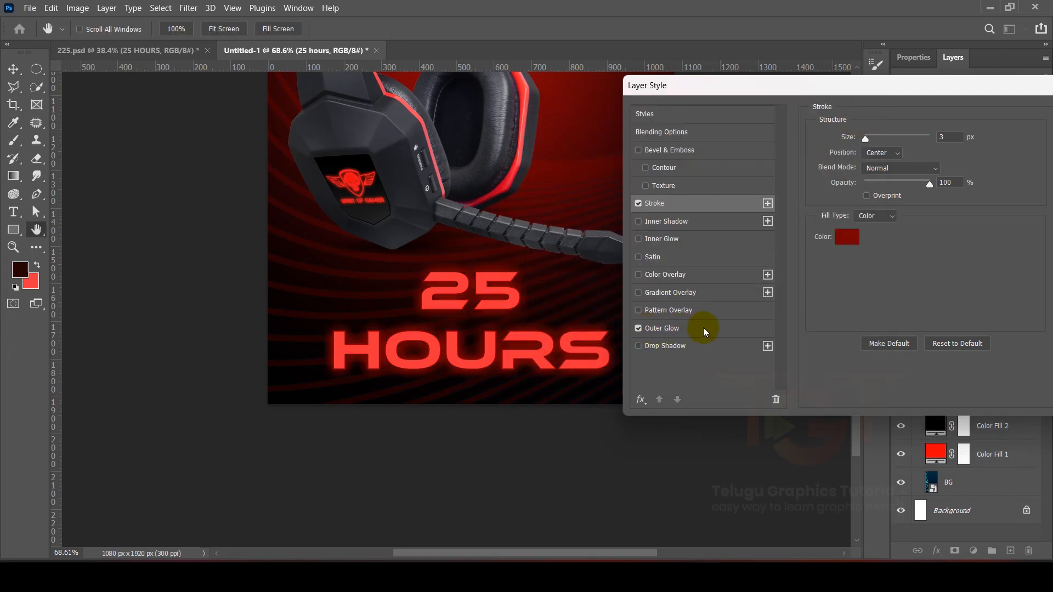
click(846, 187)
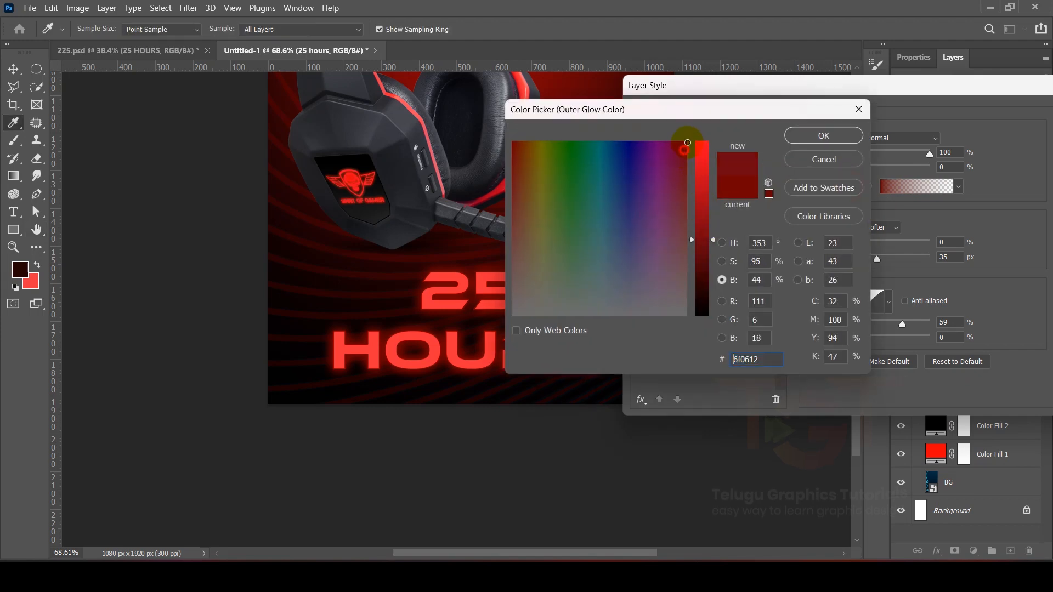
click(812, 136)
drag(905, 155, 952, 147)
click(900, 245)
mouse_move(883, 263)
mouse_down()
mouse_move(862, 258)
mouse_move(878, 262)
mouse_up()
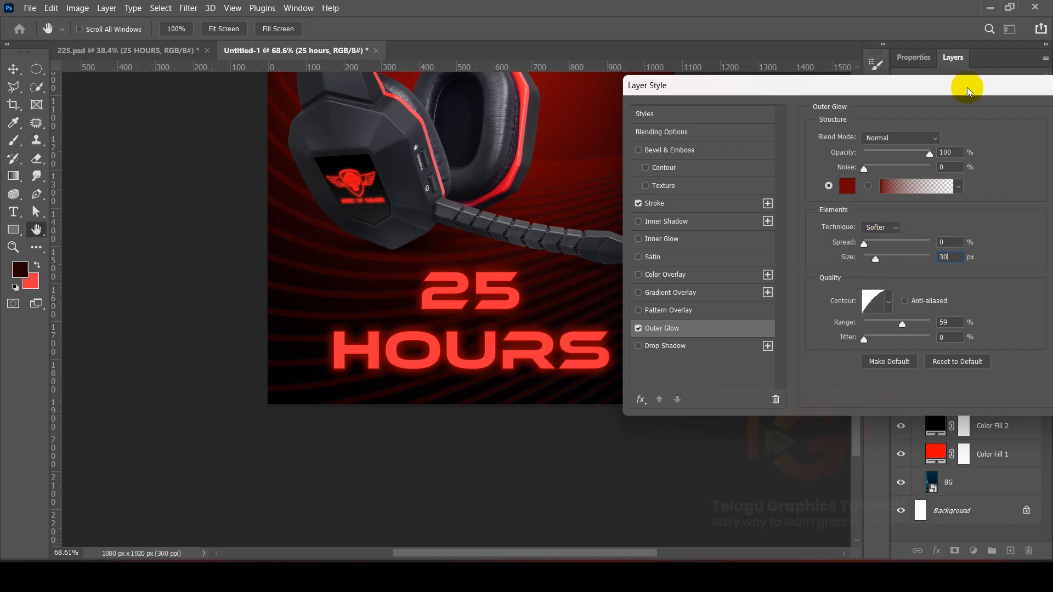
Darken the 25 HOURS stroke colour to 4d0000, apply the layer style and deselect the text layer
drag(952, 89, 940, 90)
click(642, 204)
click(834, 237)
click(706, 266)
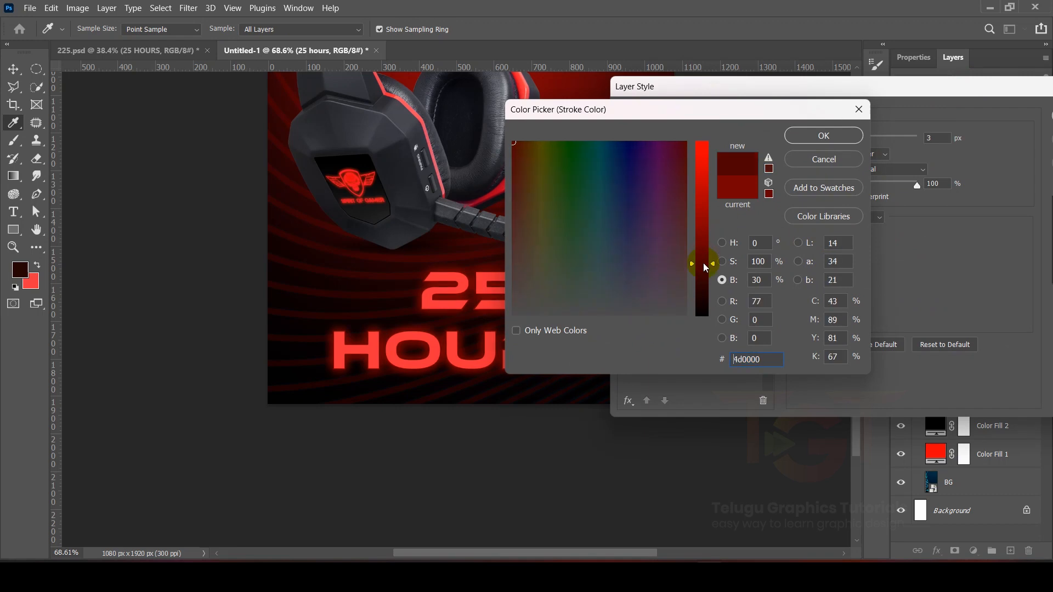
click(801, 135)
drag(876, 88, 728, 98)
click(936, 125)
key(v)
scroll(700, 203, down, 4)
scroll(700, 217, down, 2)
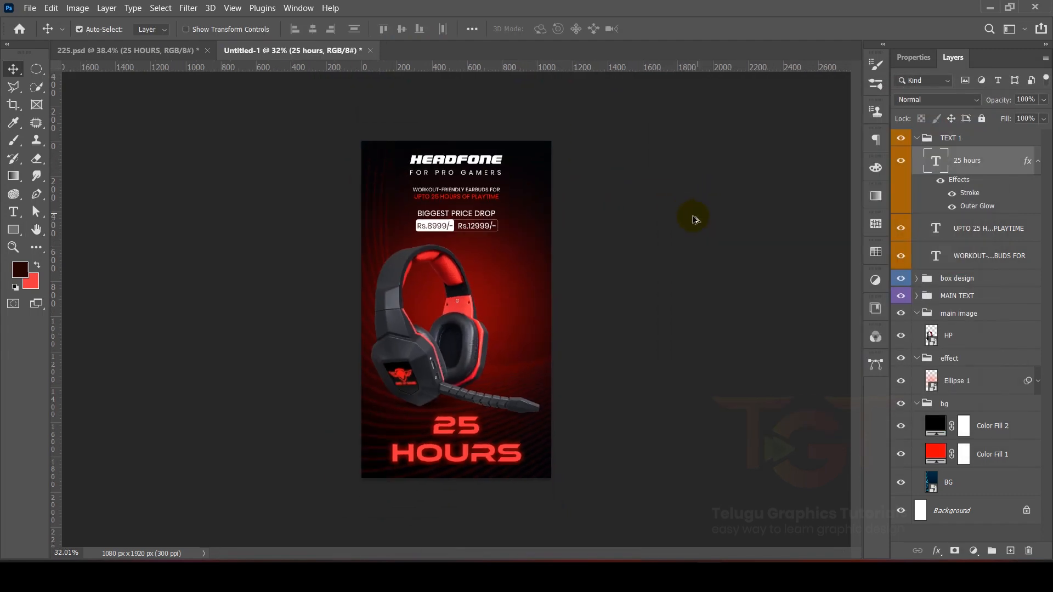
click(676, 227)
scroll(676, 226, up, 1)
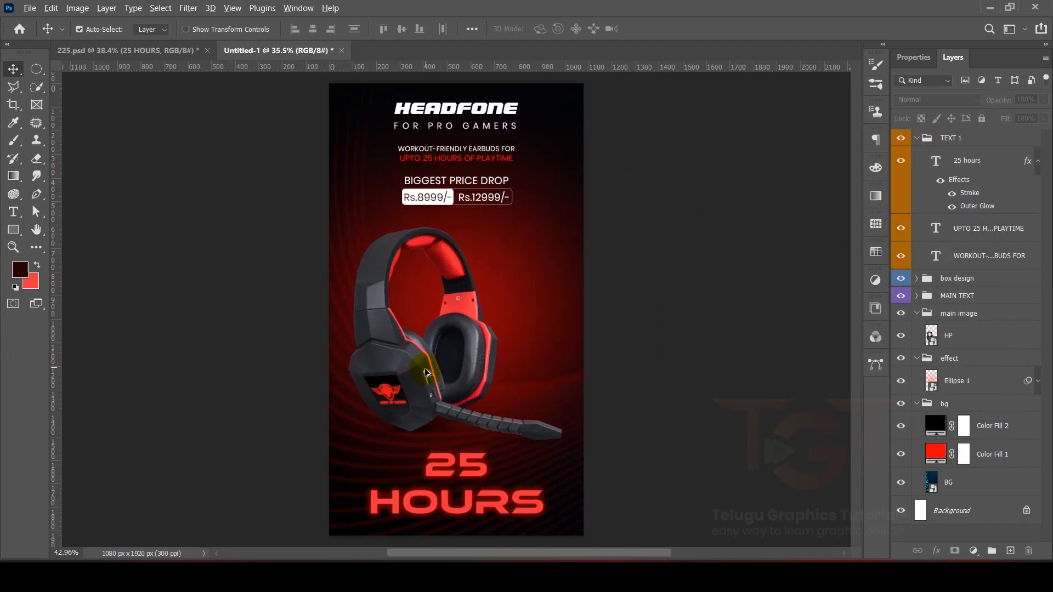